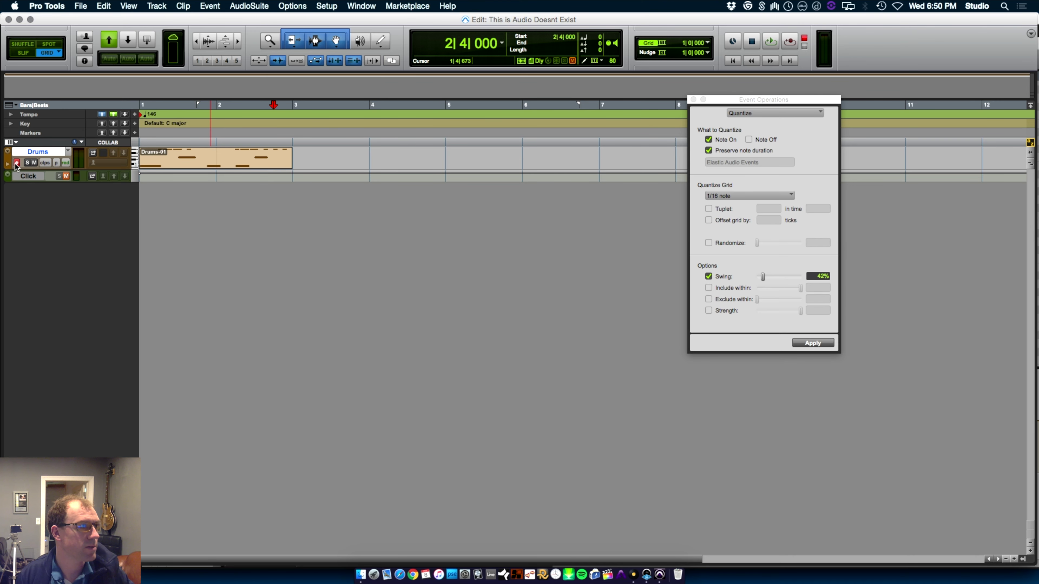
Disarm recording on the Drums track and add one new MIDI track in Ticks below the Click track.
{"action": "left_click", "coordinate": [16, 163]}
{"action": "left_click", "coordinate": [26, 178]}
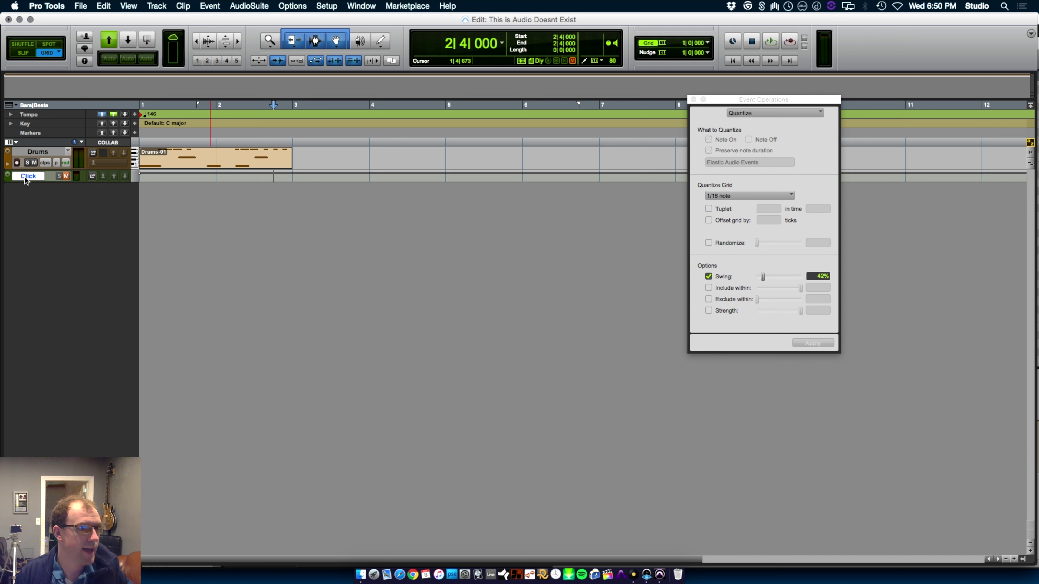
{"action": "key", "text": "super+shift+n"}
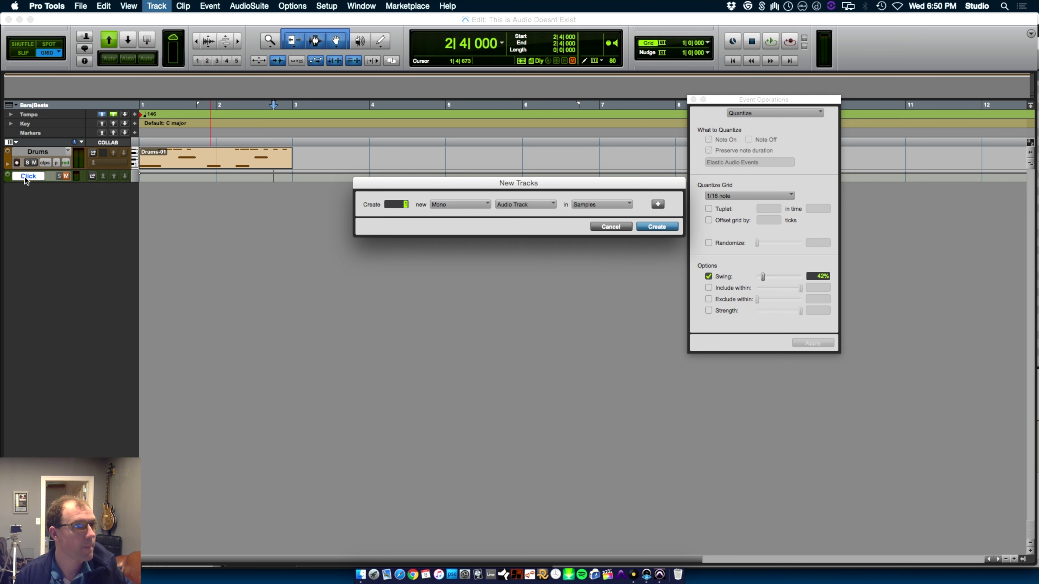
{"action": "key", "text": "super+Down"}
{"action": "key", "text": "super+Down"}
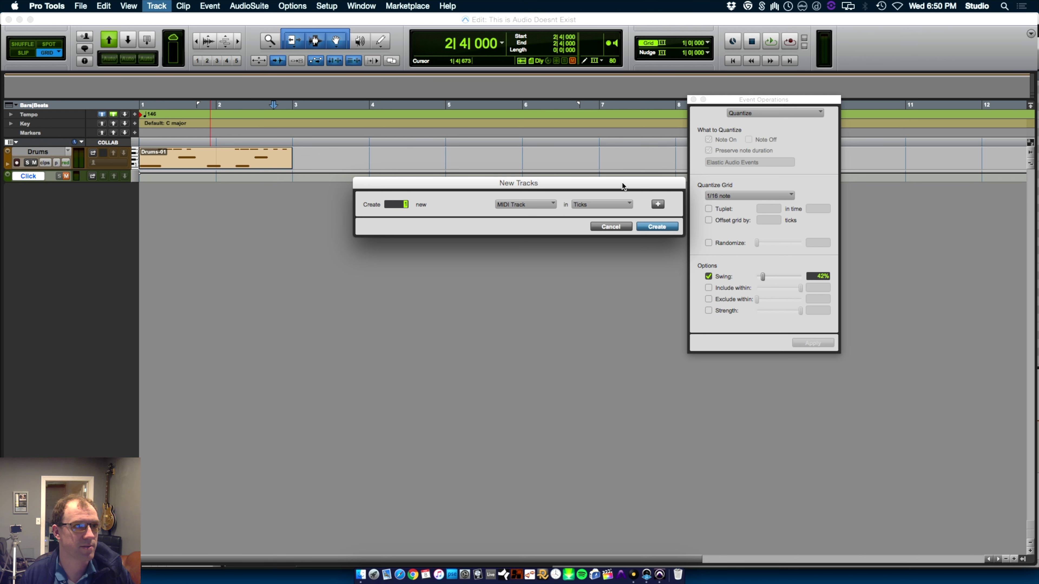
{"action": "left_click_drag", "start_coordinate": [621, 184], "coordinate": [597, 230]}
{"action": "left_click", "coordinate": [590, 244]}
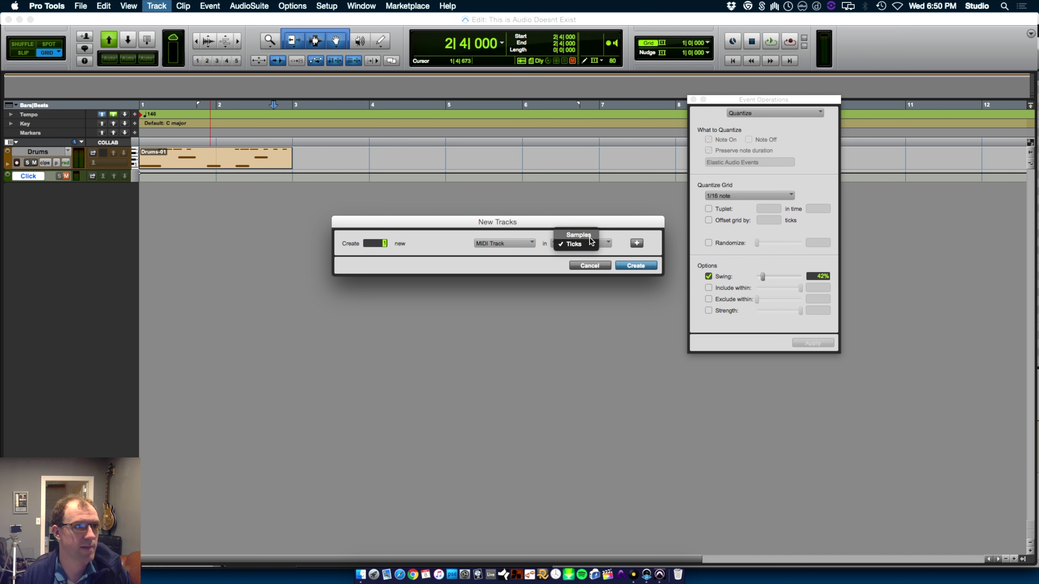
{"action": "left_click", "coordinate": [625, 252]}
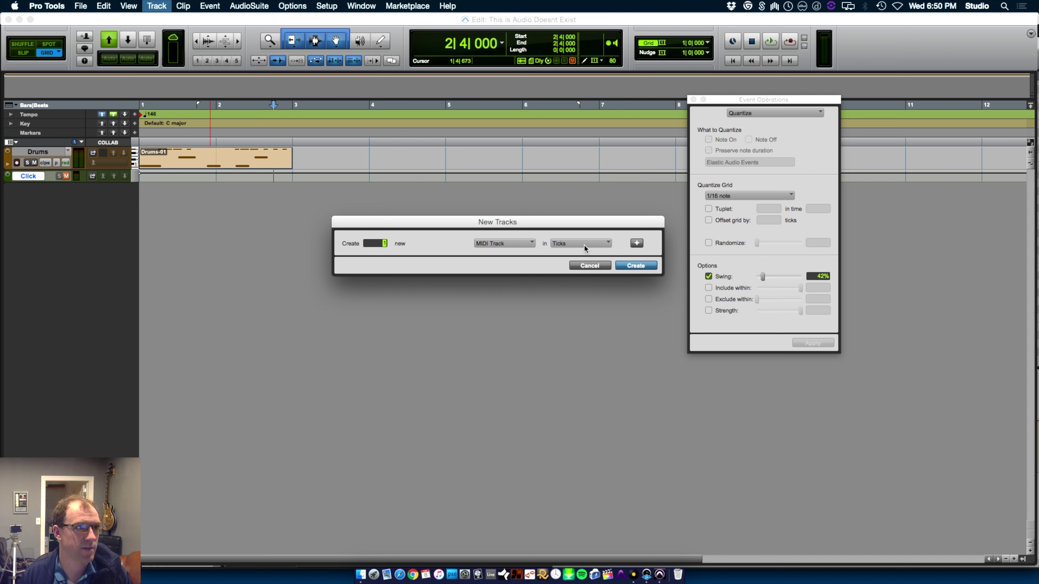
{"action": "left_click_drag", "start_coordinate": [563, 223], "coordinate": [574, 202]}
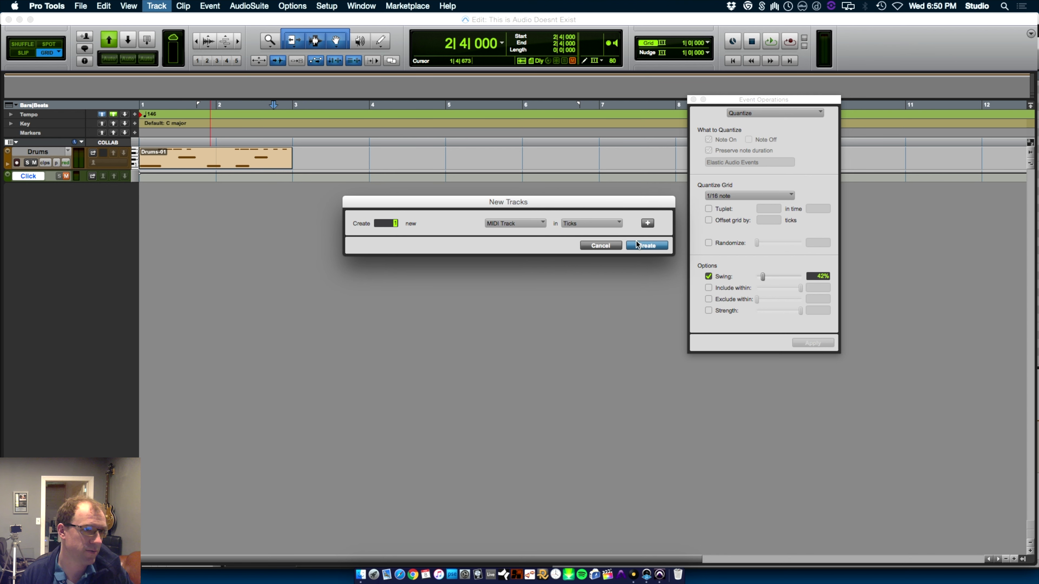
{"action": "left_click", "coordinate": [646, 245]}
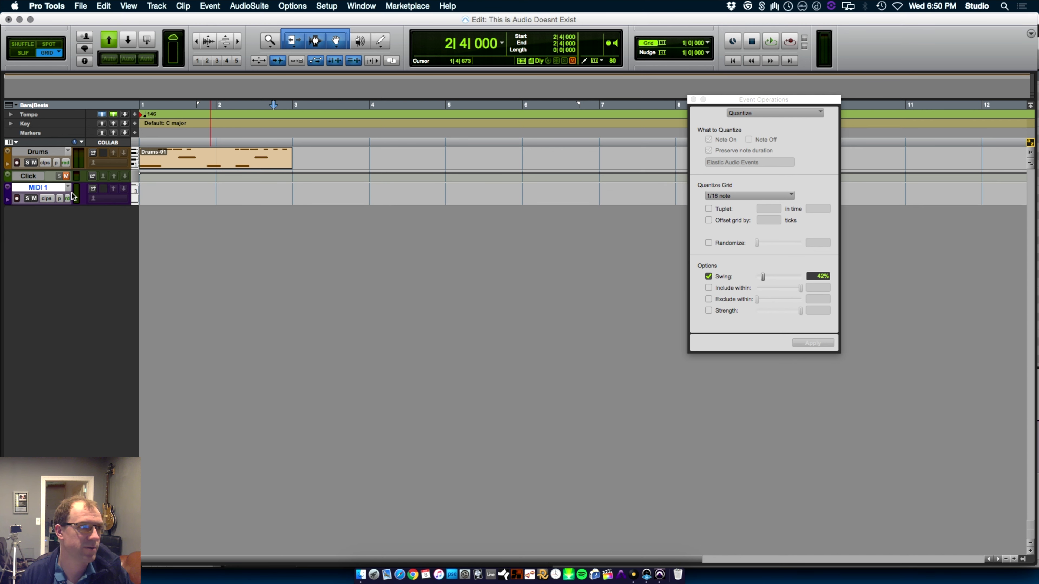
Increase the MIDI 1 track's height in the Edit window and switch to the Mix window.
{"action": "left_click_drag", "start_coordinate": [33, 205], "coordinate": [49, 268]}
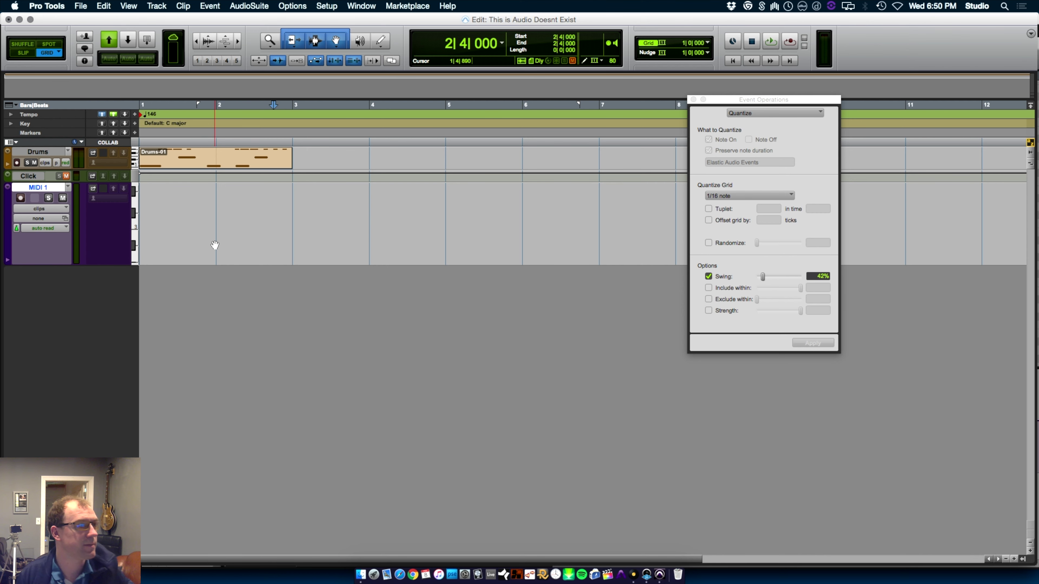
{"action": "key", "text": "ctrl+equal"}
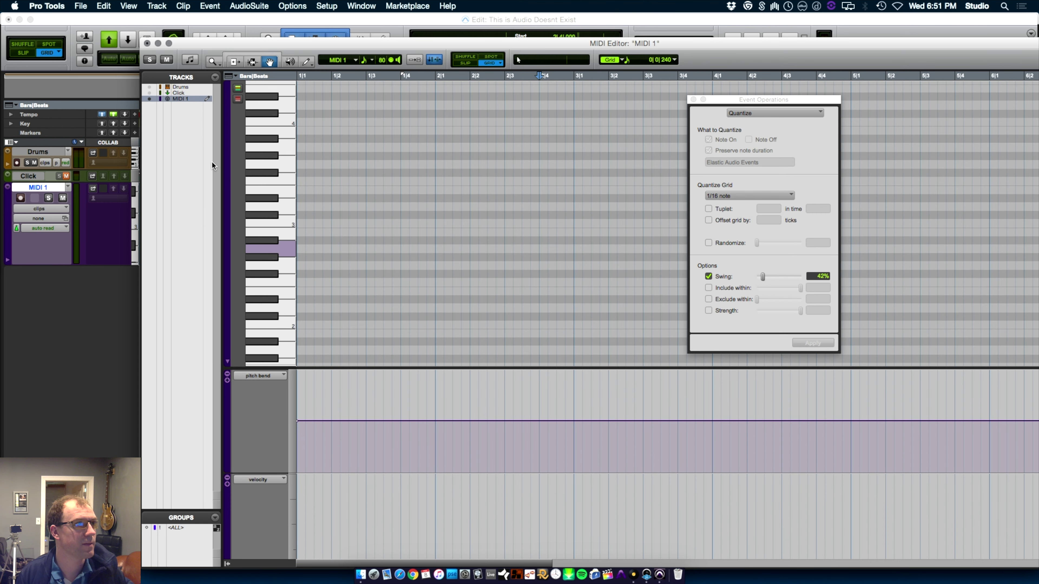
{"action": "key", "text": "ctrl+equal"}
{"action": "key", "text": "super+equal"}
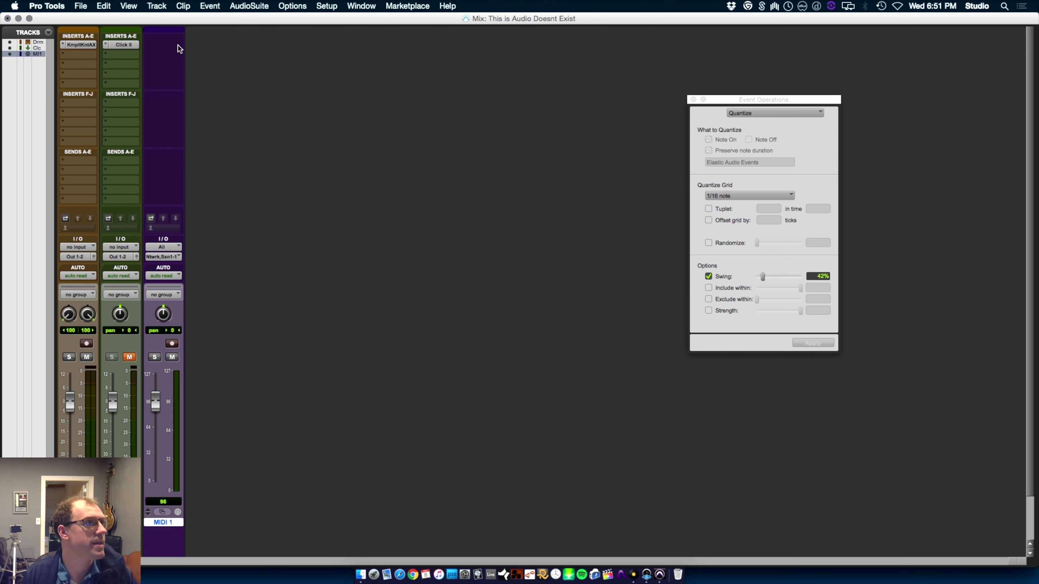
Show the Instruments view in the Mix window.
{"action": "left_click", "coordinate": [58, 6]}
{"action": "mouse_move", "coordinate": [80, 4]}
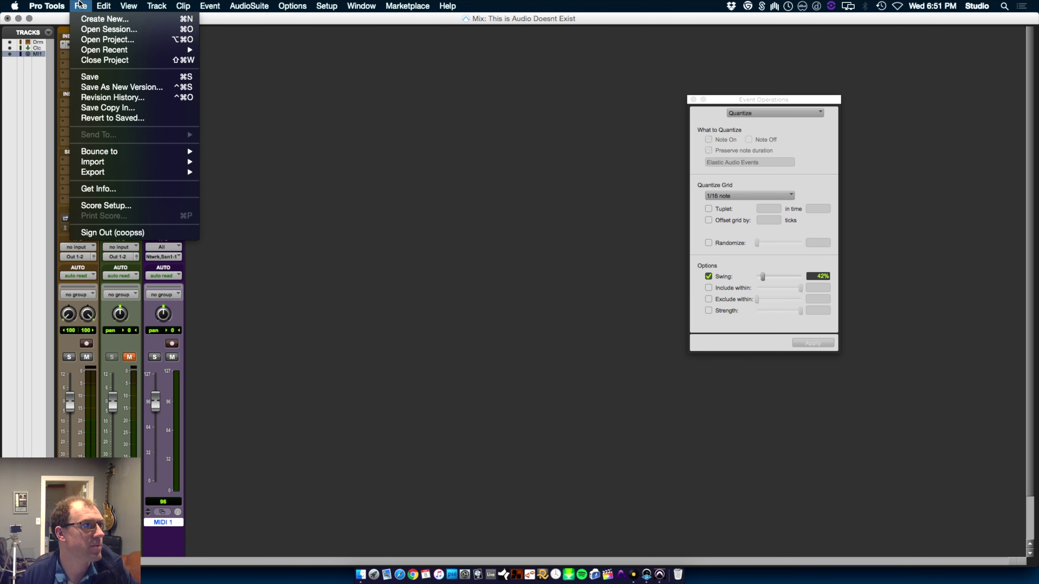
{"action": "mouse_move", "coordinate": [183, 5]}
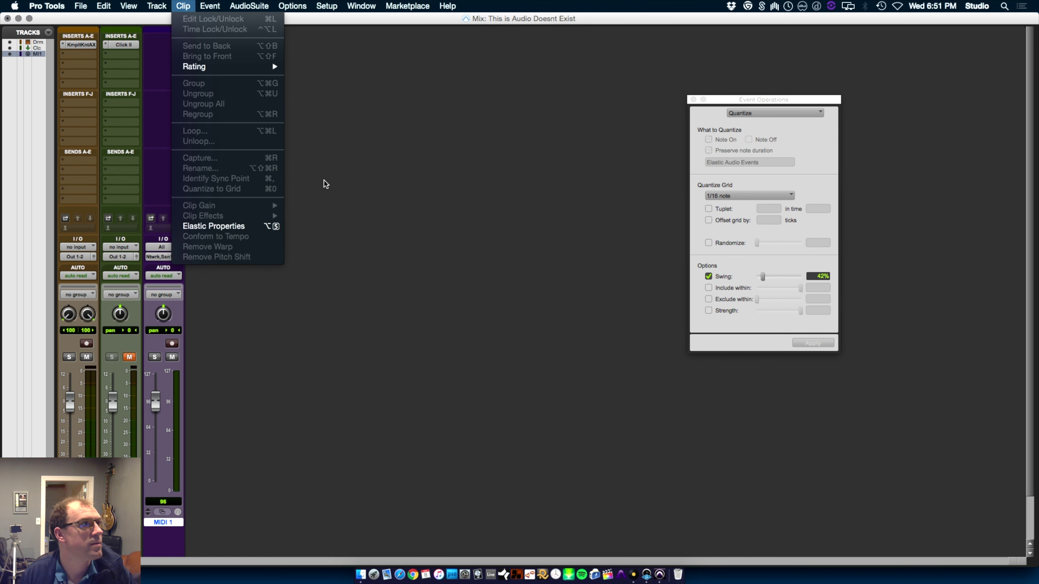
{"action": "left_click", "coordinate": [450, 321]}
{"action": "left_click", "coordinate": [278, 5]}
{"action": "mouse_move", "coordinate": [123, 4]}
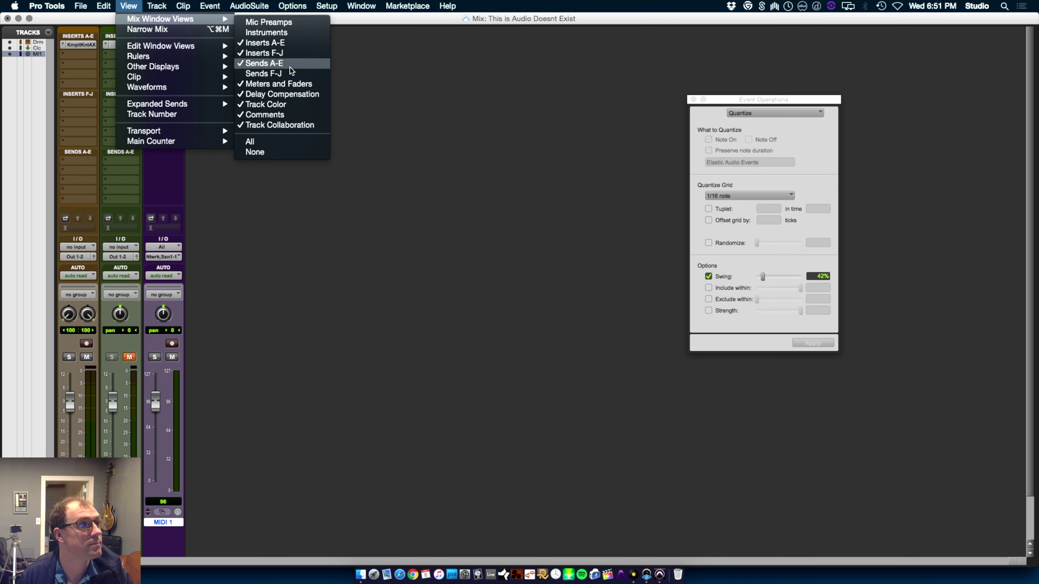
{"action": "left_click", "coordinate": [287, 32]}
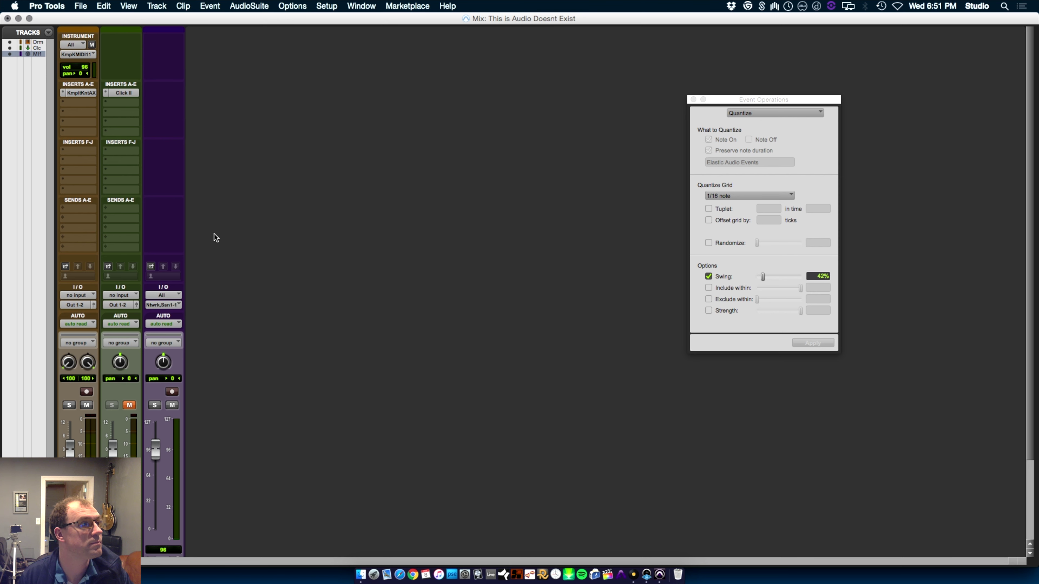
Set the MIDI 1 track's output to Unitor8/AMT8, Port 1, channel-1 and record-arm the track.
{"action": "left_click", "coordinate": [171, 305]}
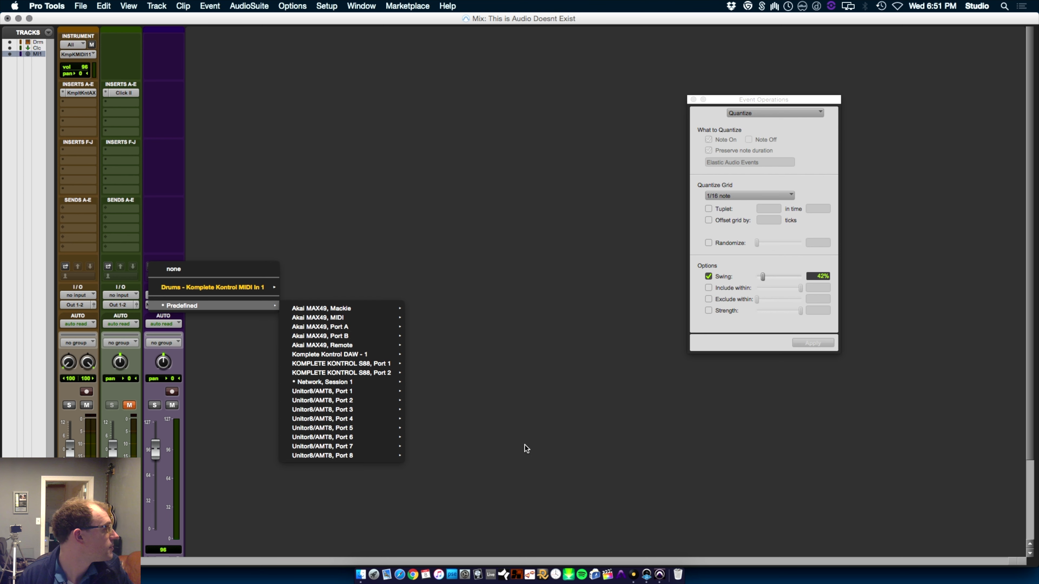
{"action": "mouse_move", "coordinate": [372, 392]}
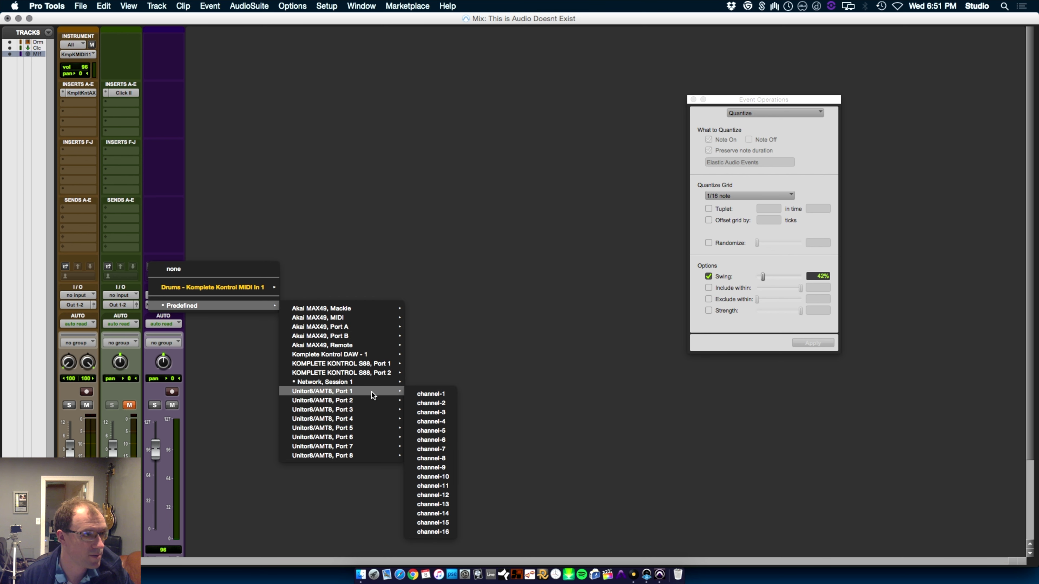
{"action": "left_click", "coordinate": [449, 394]}
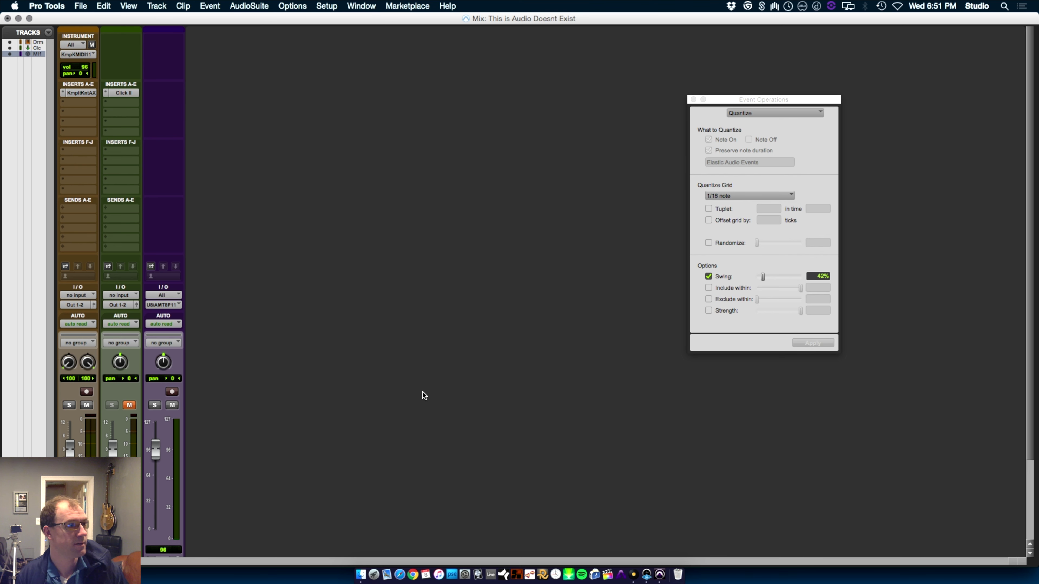
{"action": "left_click", "coordinate": [171, 392]}
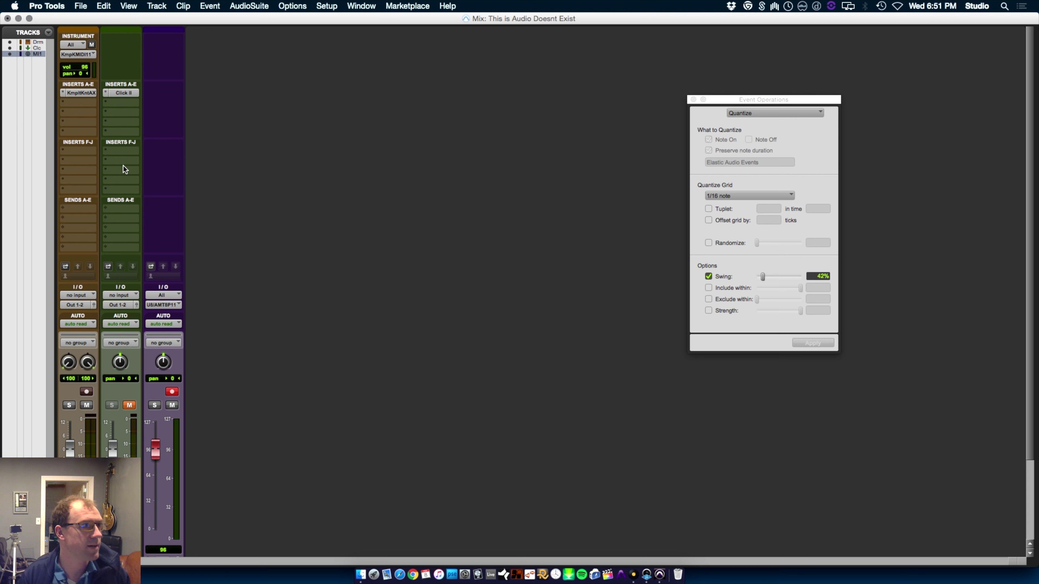
Hide the Inserts F-J section and create one new mono audio track in Samples.
{"action": "left_click", "coordinate": [119, 141]}
{"action": "key", "text": "super+shift+n"}
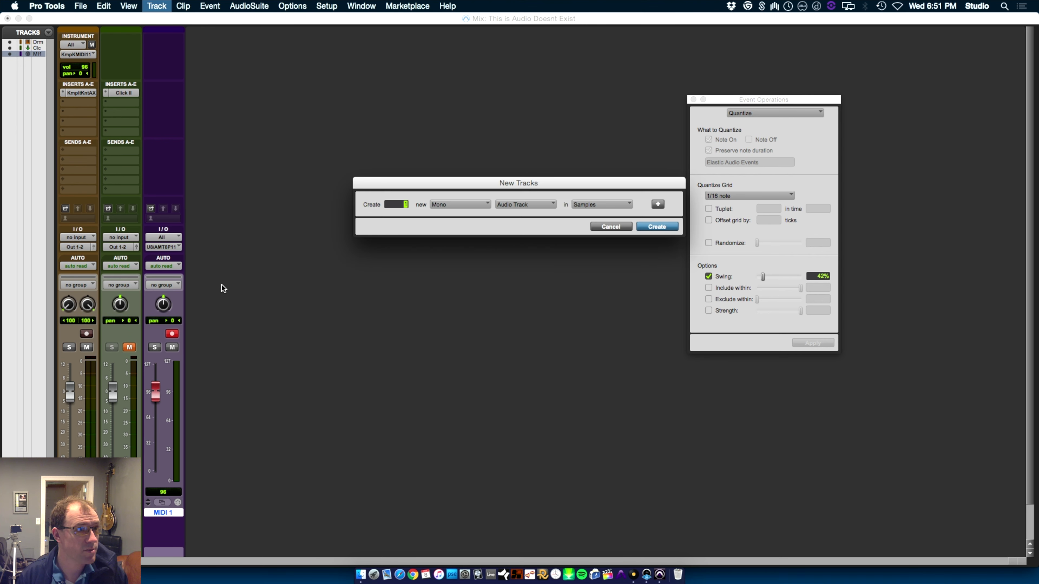
{"action": "key", "text": "Return"}
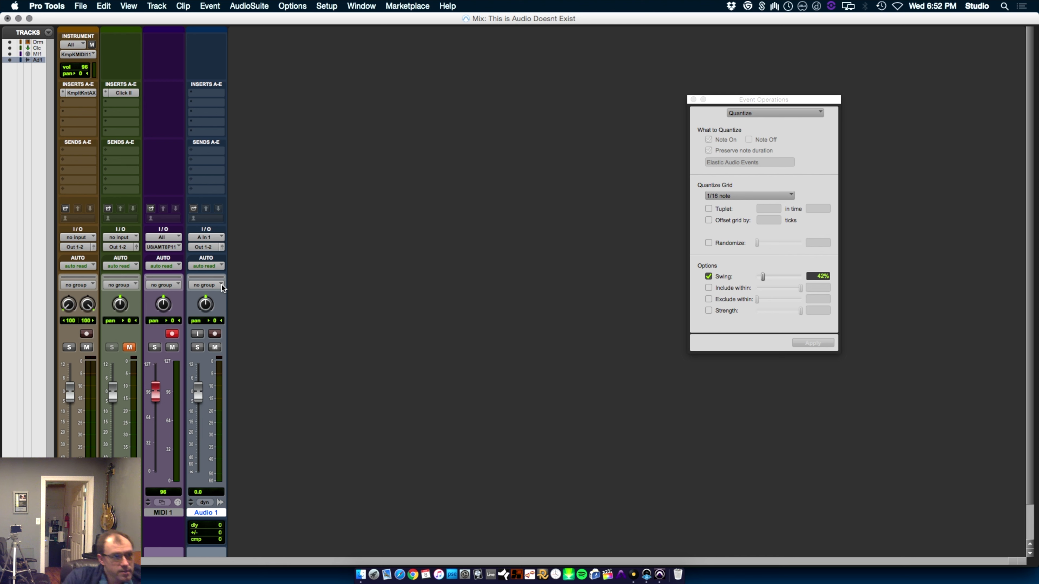
Set the Audio 1 track's input to A in 2 and record-arm it with input monitoring on.
{"action": "left_click", "coordinate": [207, 237]}
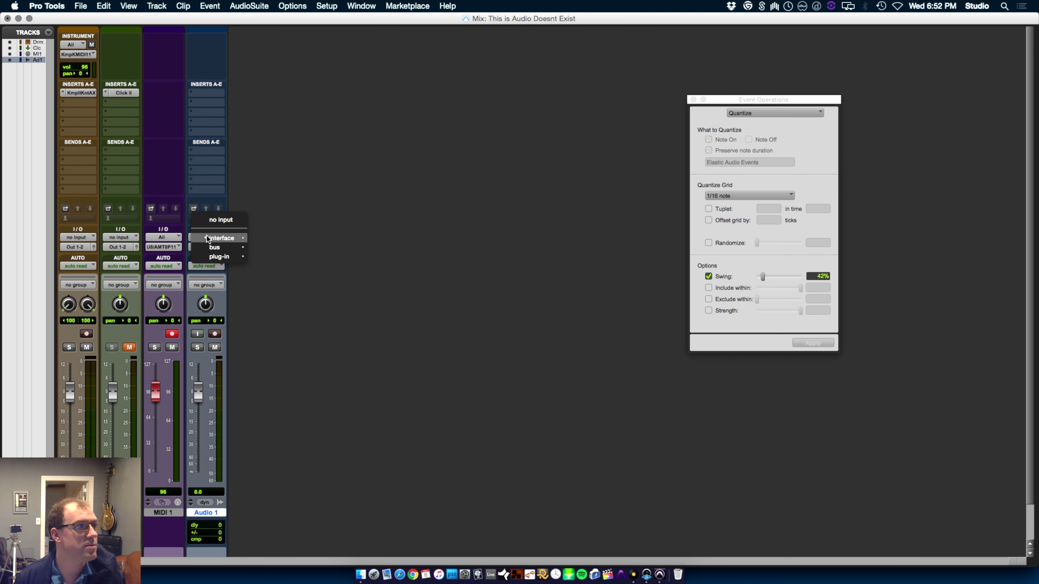
{"action": "left_click", "coordinate": [264, 249]}
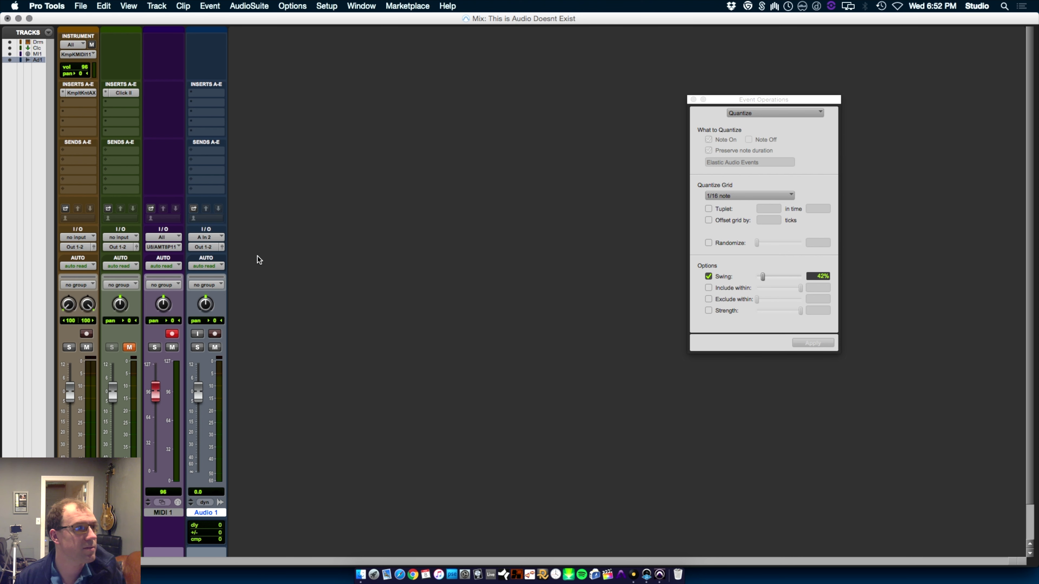
{"action": "left_click", "coordinate": [215, 334]}
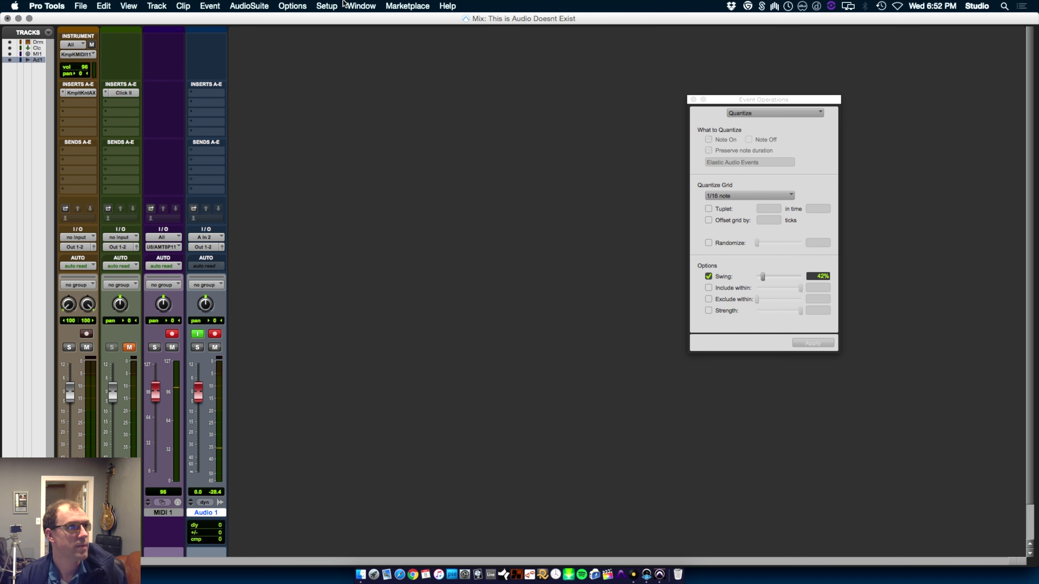
Set the playback engine's H/W buffer size to 256 Samples.
{"action": "left_click", "coordinate": [326, 5]}
{"action": "left_click", "coordinate": [350, 30]}
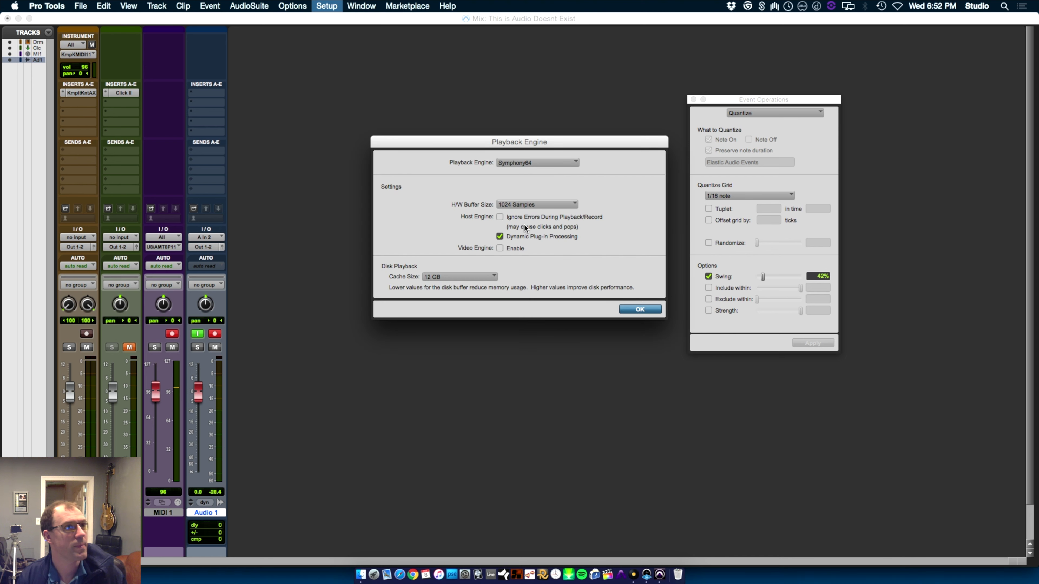
{"action": "left_click", "coordinate": [534, 205]}
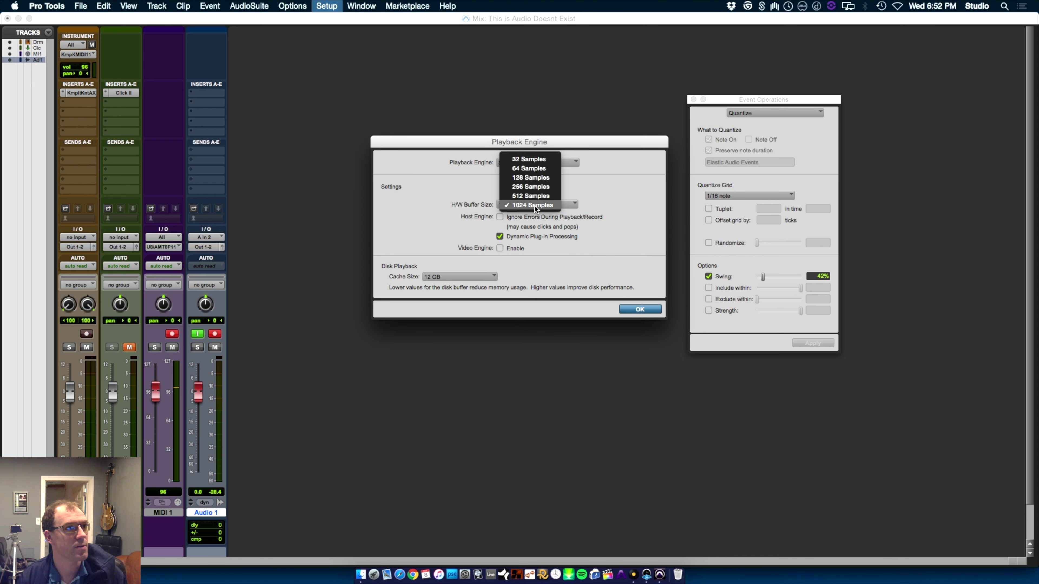
{"action": "left_click", "coordinate": [537, 187]}
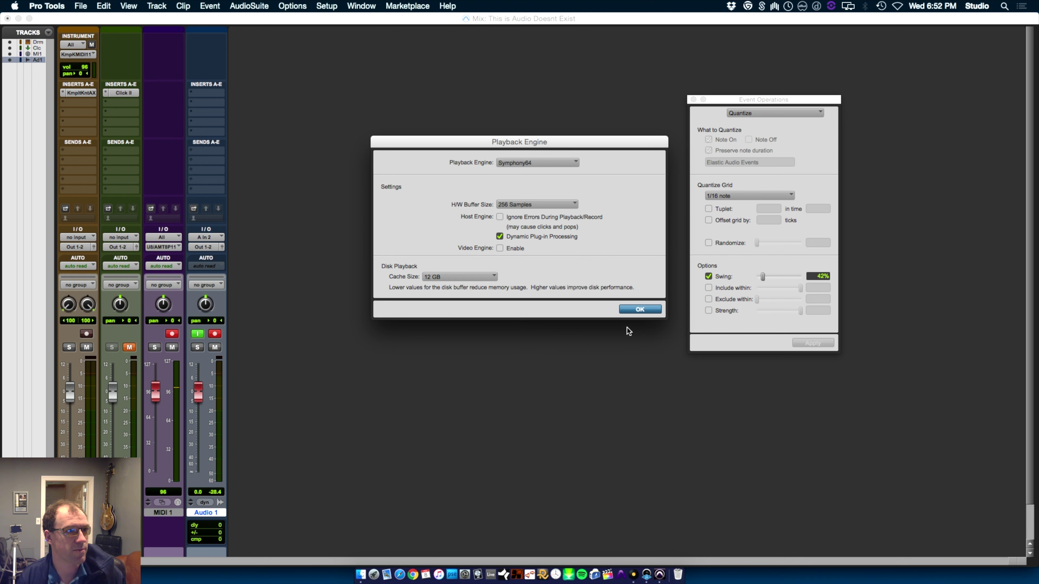
{"action": "left_click", "coordinate": [638, 310]}
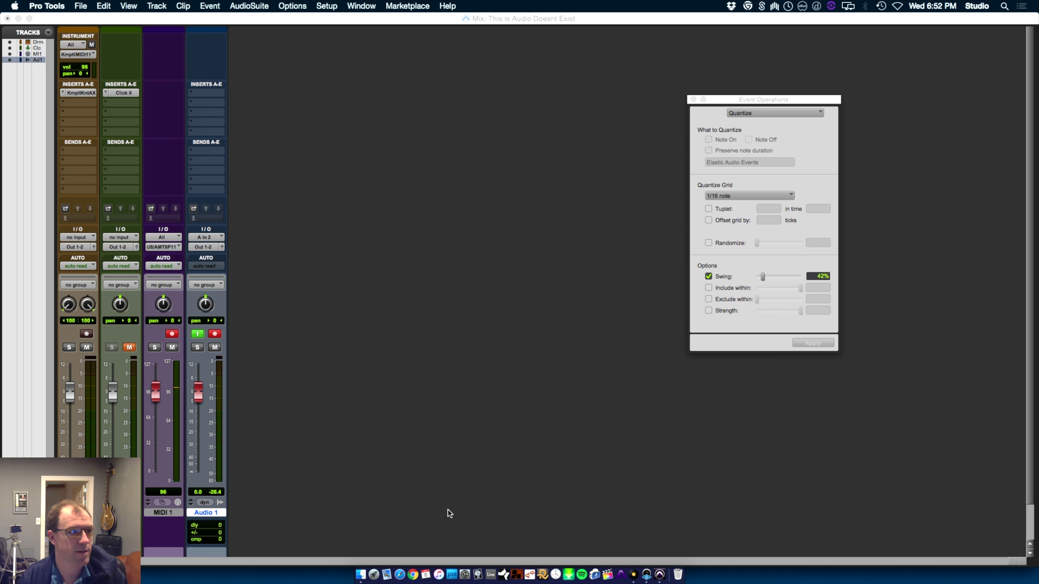
Rename the Audio 1 track as Sub Bass.
{"action": "double_click", "coordinate": [205, 511]}
{"action": "type", "text": "Sub Bas"}
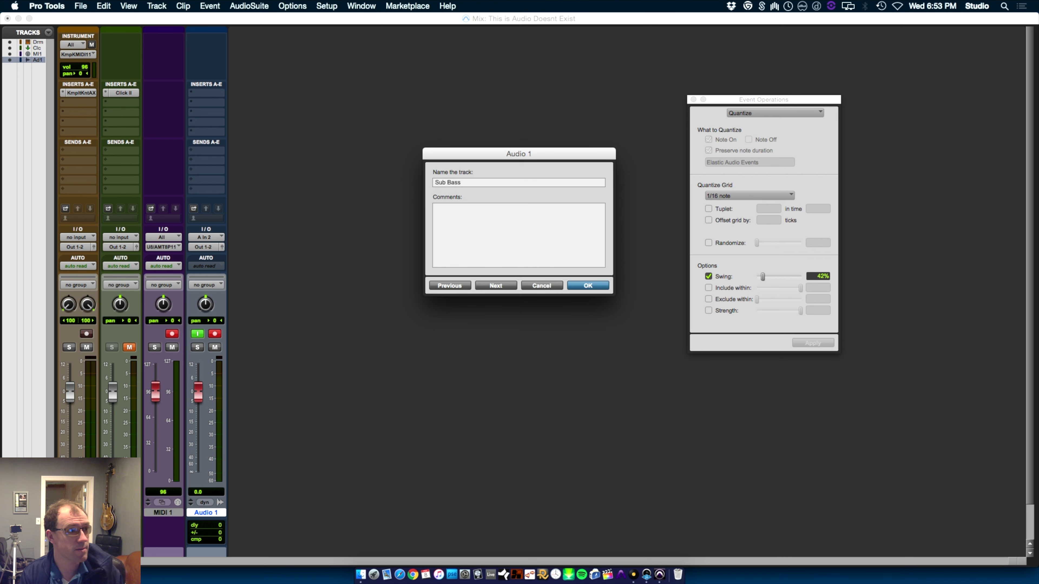
{"action": "type", "text": "s"}
{"action": "key", "text": "Return"}
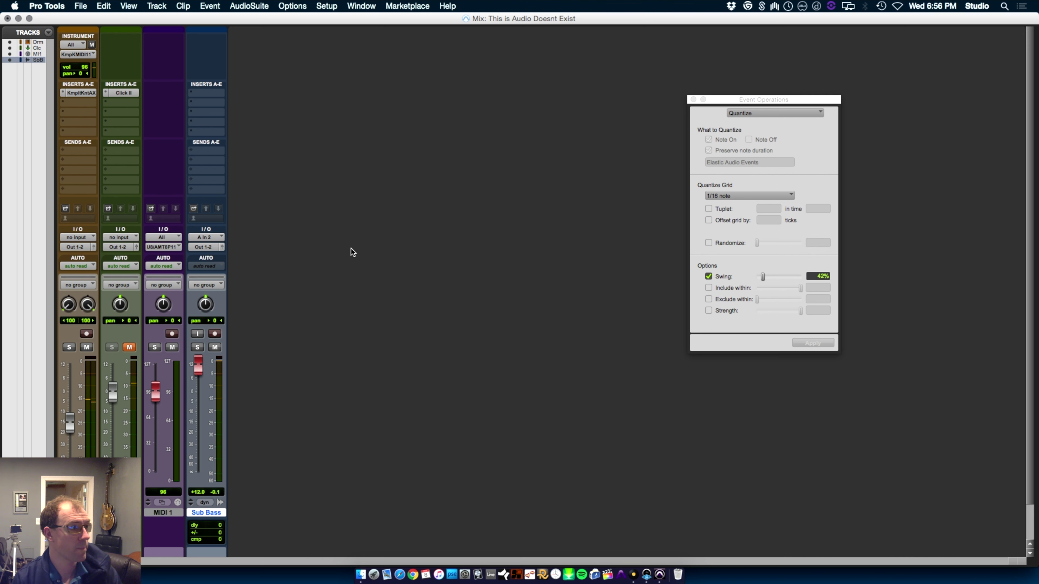
Select the Drums clip in the Edit window and play it back.
{"action": "key", "text": "super+equal"}
{"action": "left_click", "coordinate": [242, 166]}
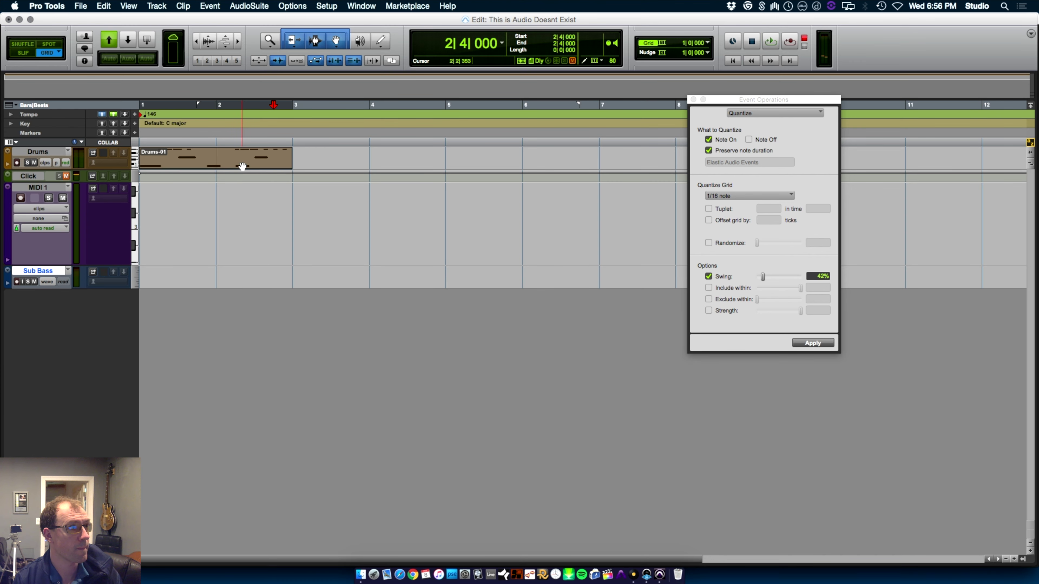
{"action": "key", "text": "space"}
Turn on input monitoring for the Sub Bass track in the Mix window and disarm its recording.
{"action": "key", "text": "super+equal"}
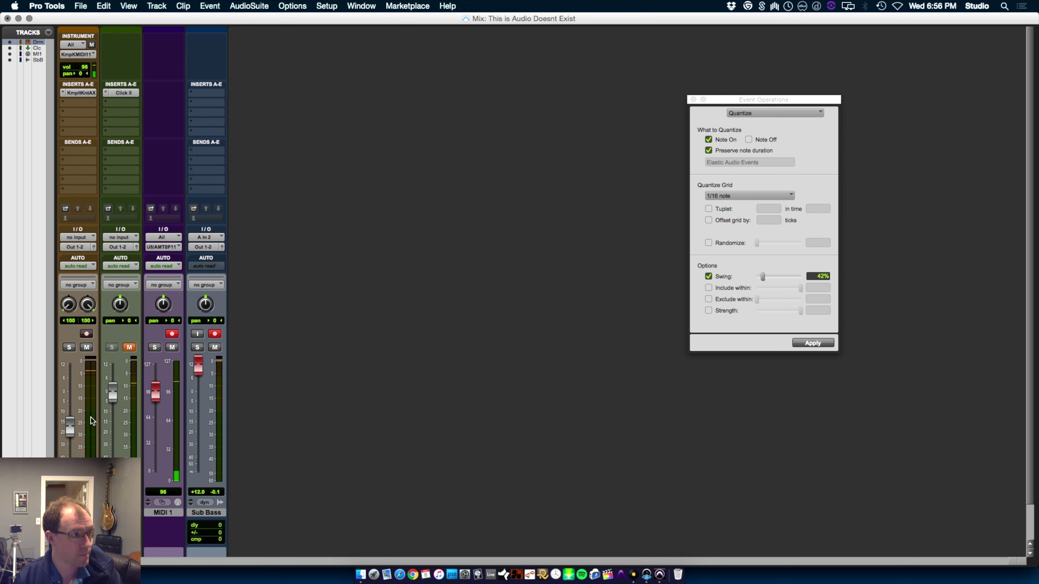
{"action": "left_click", "coordinate": [198, 334]}
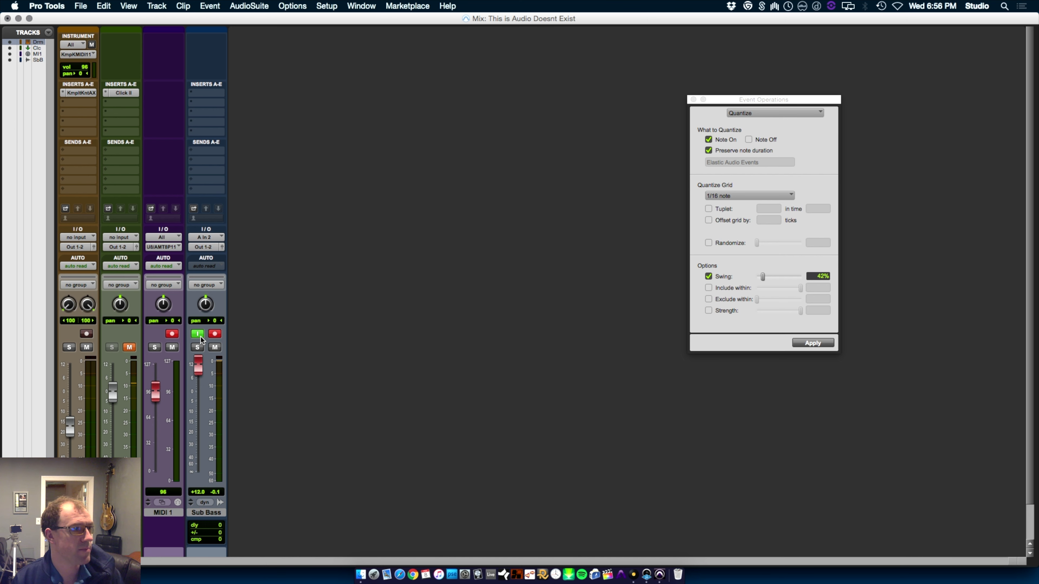
{"action": "left_click", "coordinate": [212, 335]}
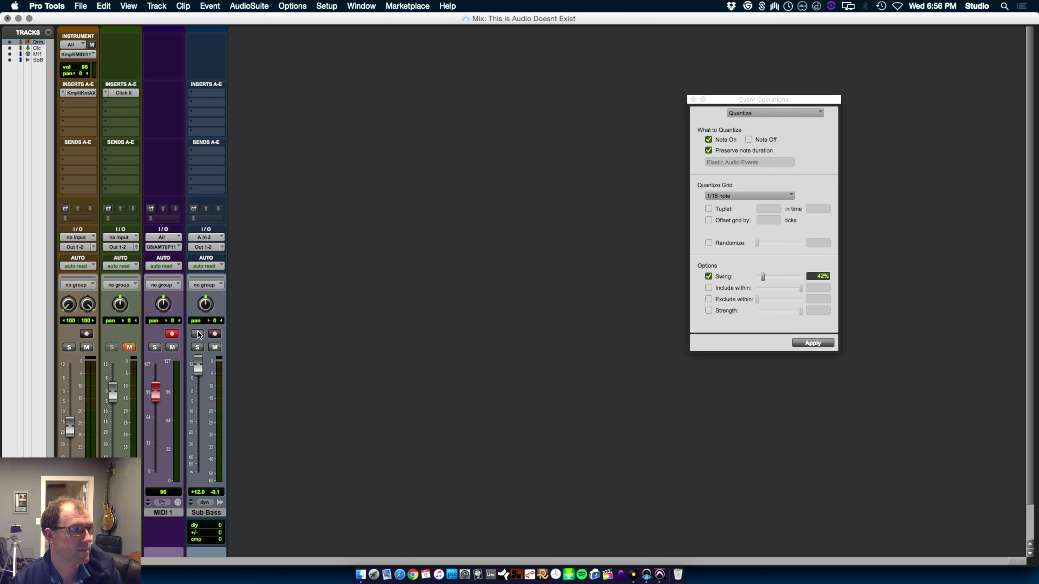
Duplicate the Drums clip in the Edit window until it fills 16 bars, close Event Operations, and save the session.
{"action": "key", "text": "super+equal"}
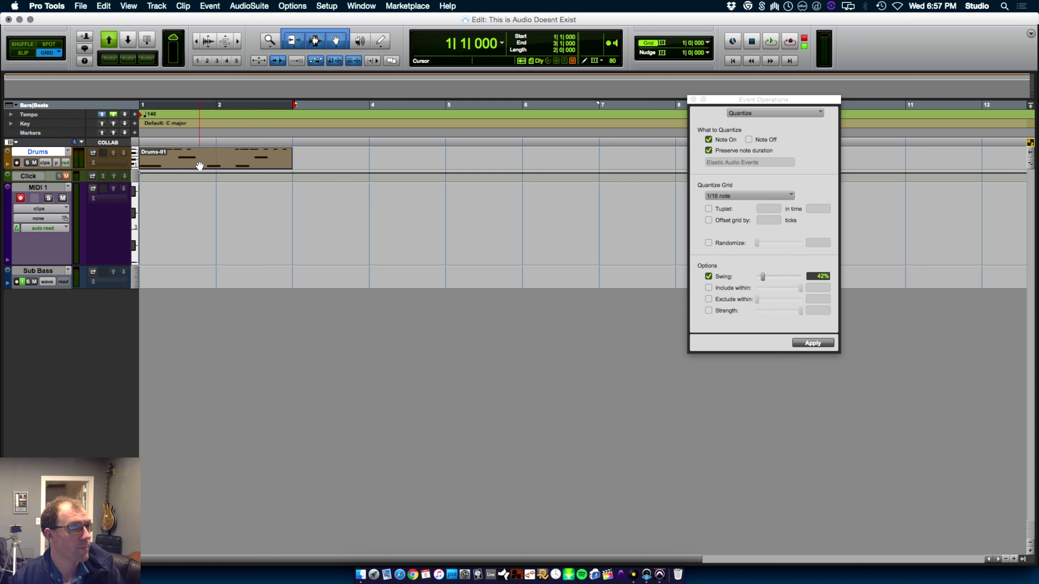
{"action": "key", "text": "super+d"}
{"action": "key", "text": "super+d"}
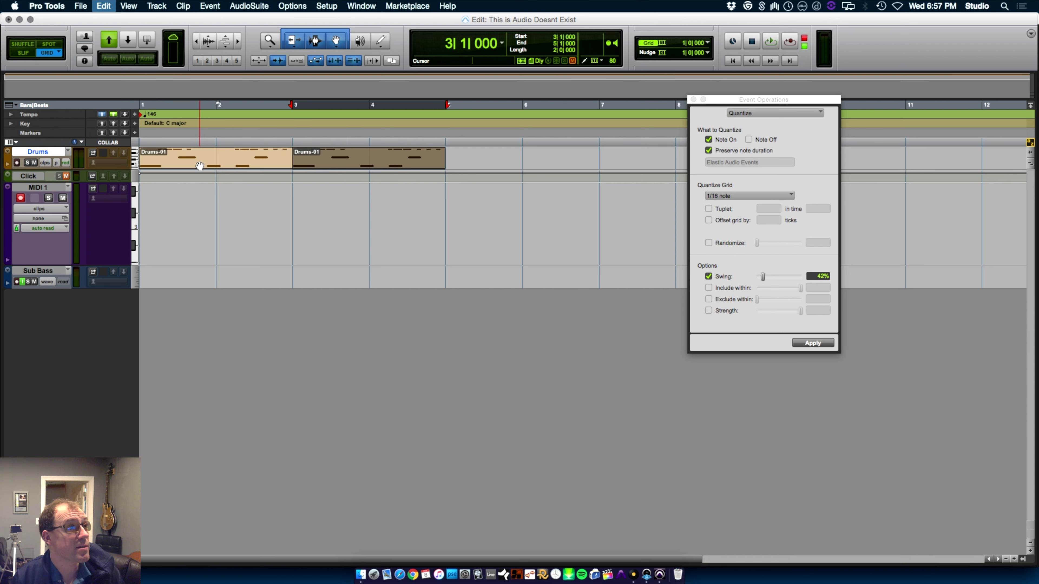
{"action": "key", "text": "super+d"}
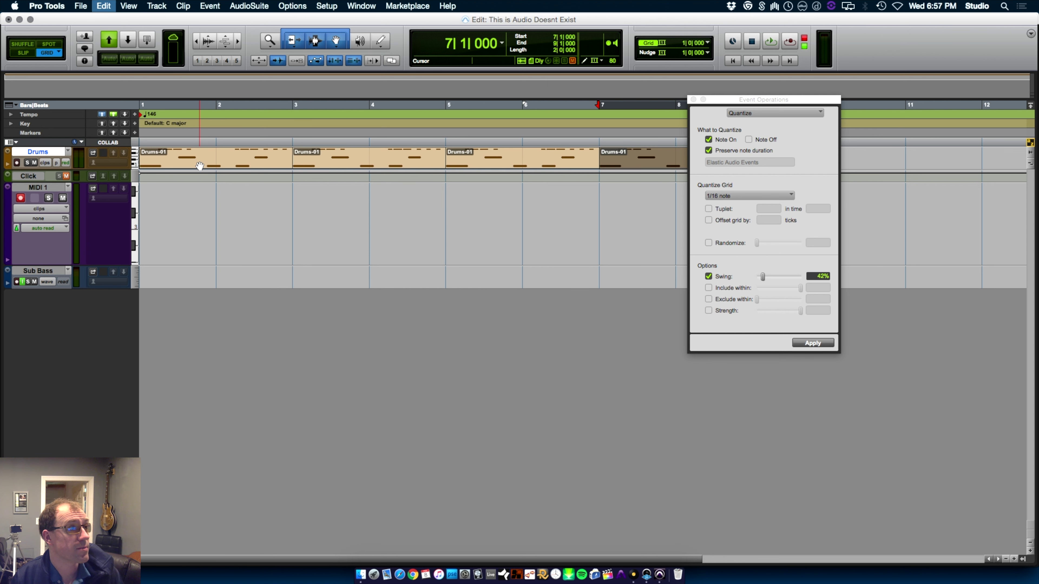
{"action": "left_click", "coordinate": [200, 165], "text": "shift"}
{"action": "key", "text": "super+d"}
{"action": "key", "text": "super+["}
{"action": "key", "text": "super+["}
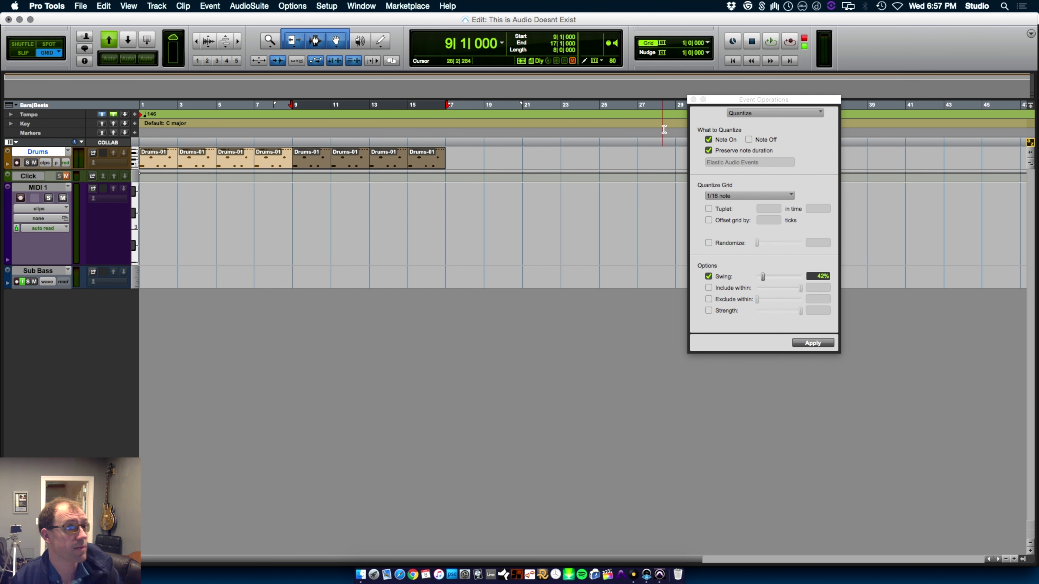
{"action": "left_click", "coordinate": [694, 99]}
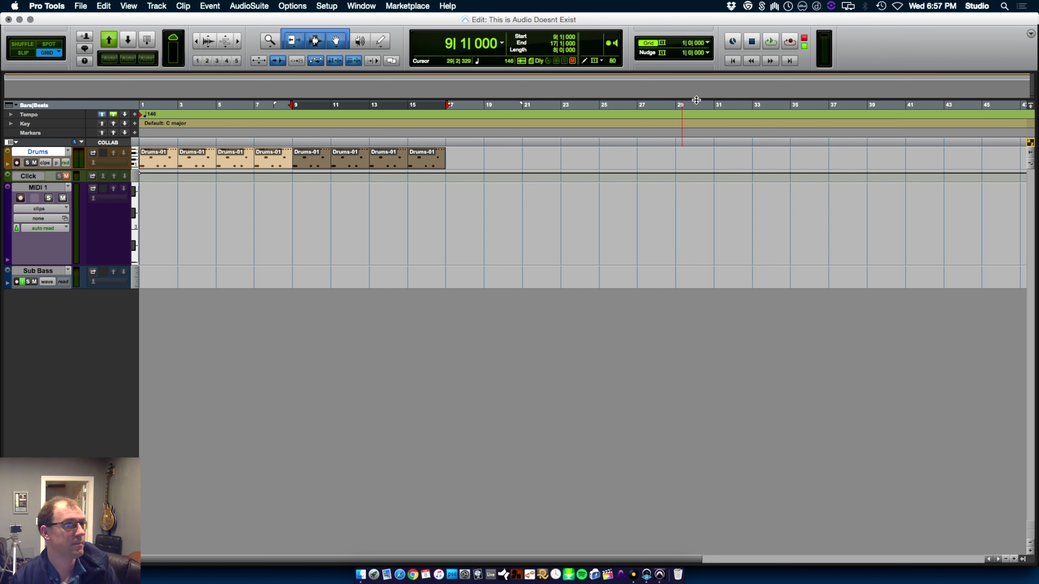
{"action": "key", "text": "Return"}
{"action": "key", "text": "super+s"}
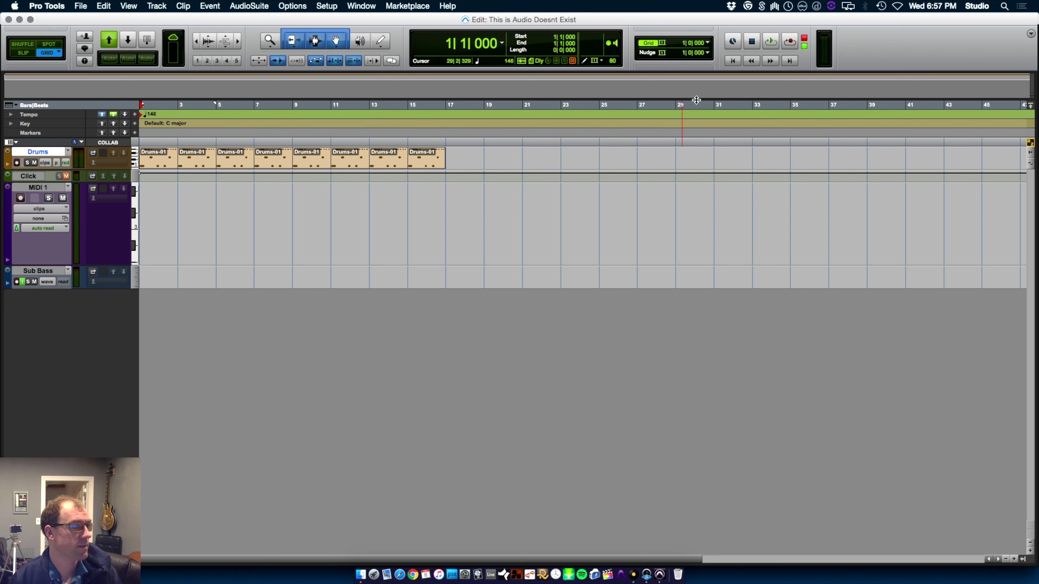
Rename the MIDI 1 track as Sub Bass Midi.
{"action": "double_click", "coordinate": [46, 188]}
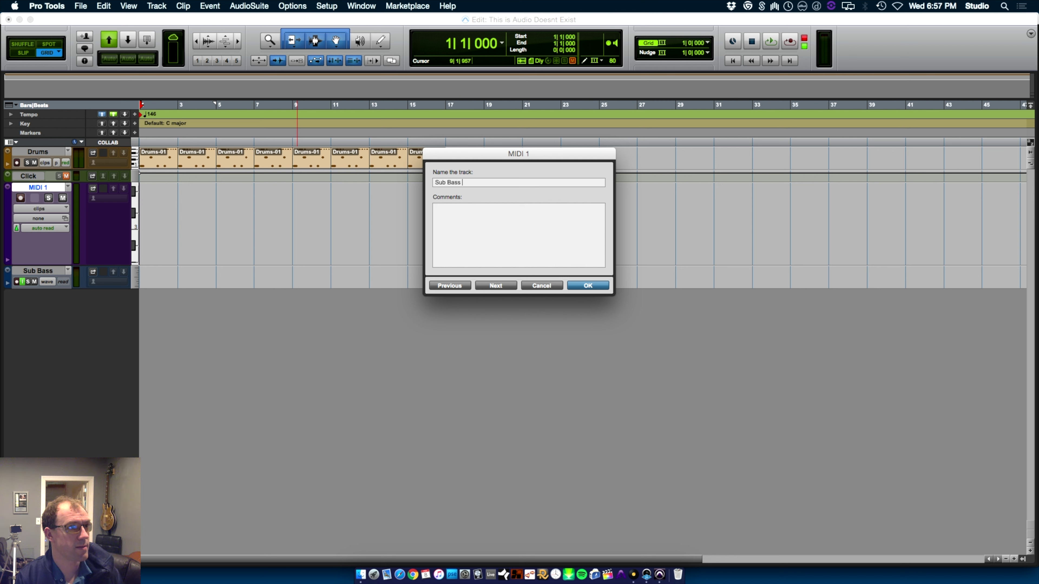
{"action": "type", "text": "Sub Bass Midi"}
{"action": "key", "text": "Return"}
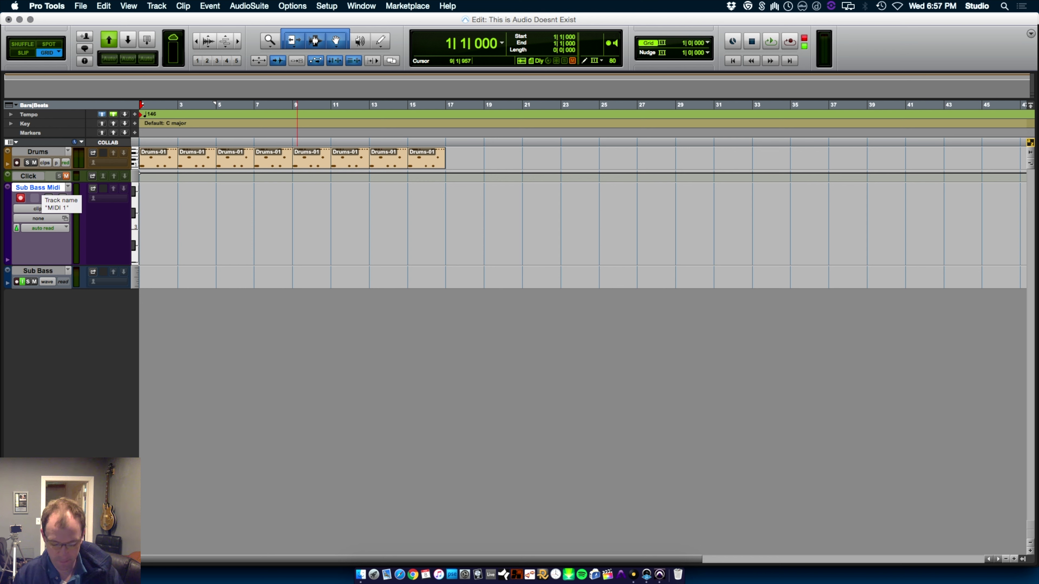
Record a bass line as MIDI on the Sub Bass Midi track from bar 1 and stop after the fourth note.
{"action": "key", "text": "super+space"}
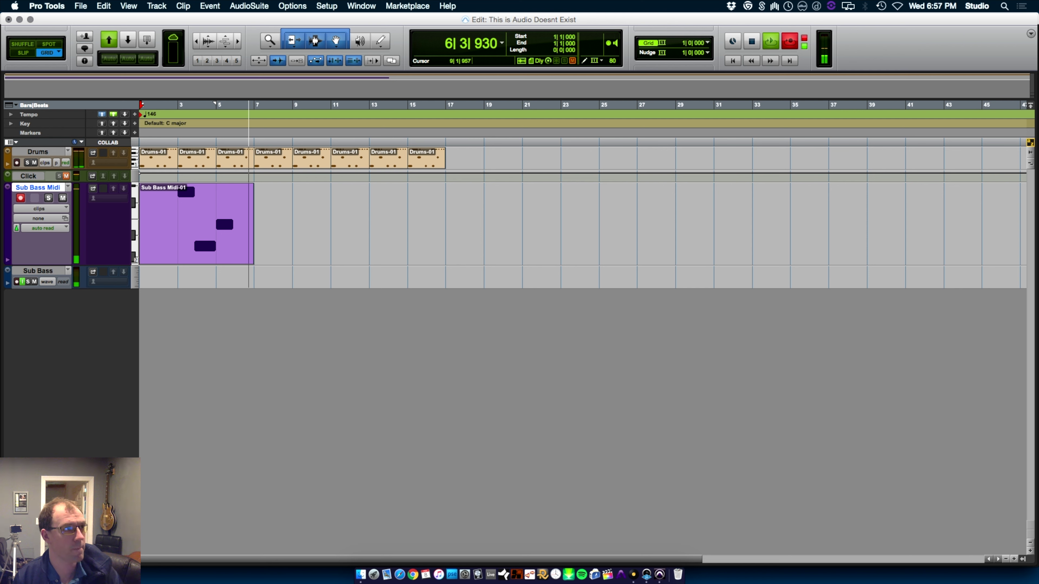
{"action": "key", "text": "space"}
{"action": "left_click", "coordinate": [20, 198]}
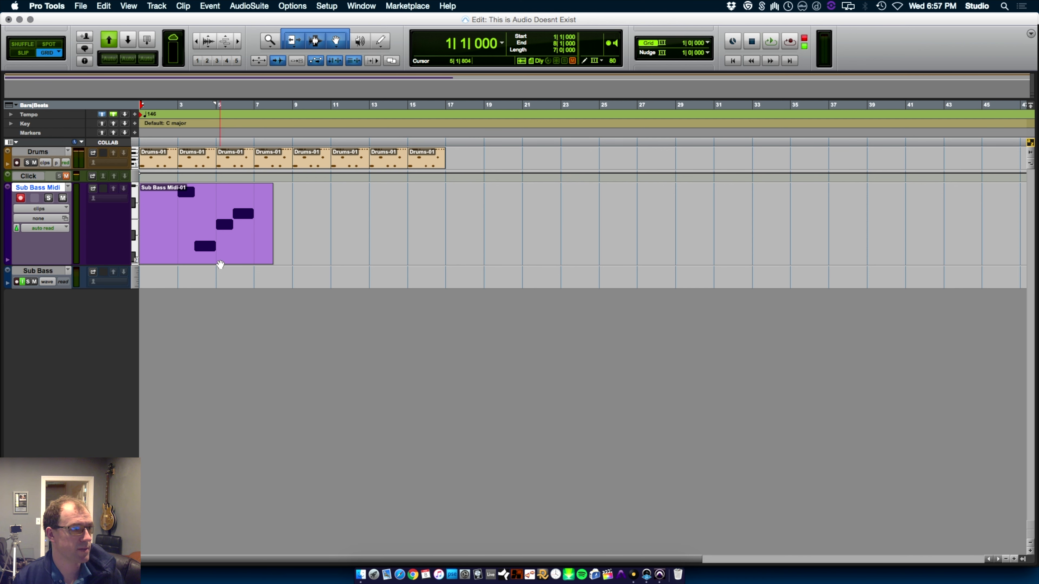
Quantize the recorded Sub Bass Midi notes to a 1/16 note grid with 42% swing and return to the Edit window.
{"action": "double_click", "coordinate": [220, 261]}
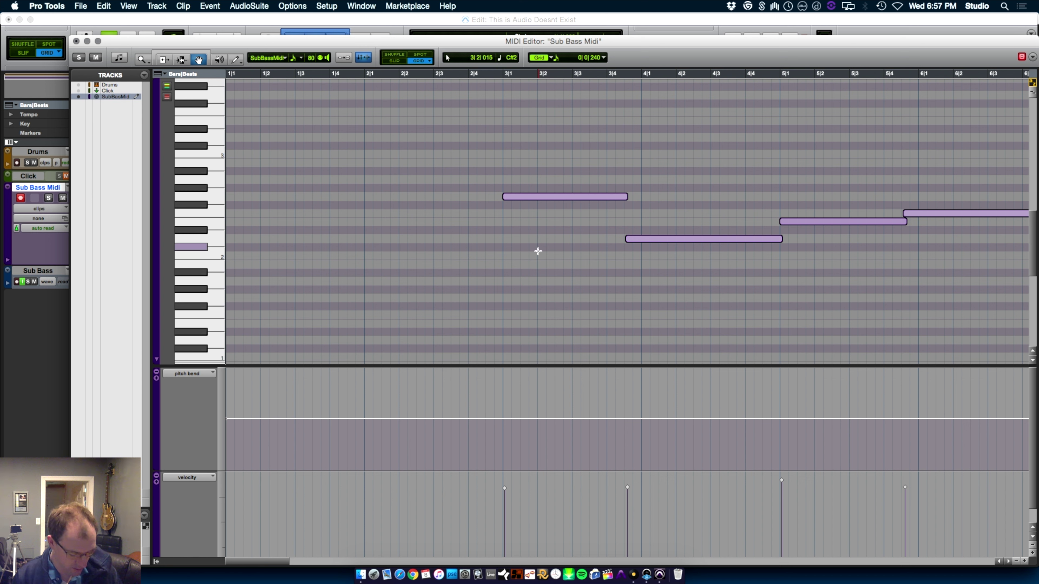
{"action": "key", "text": "alt+0"}
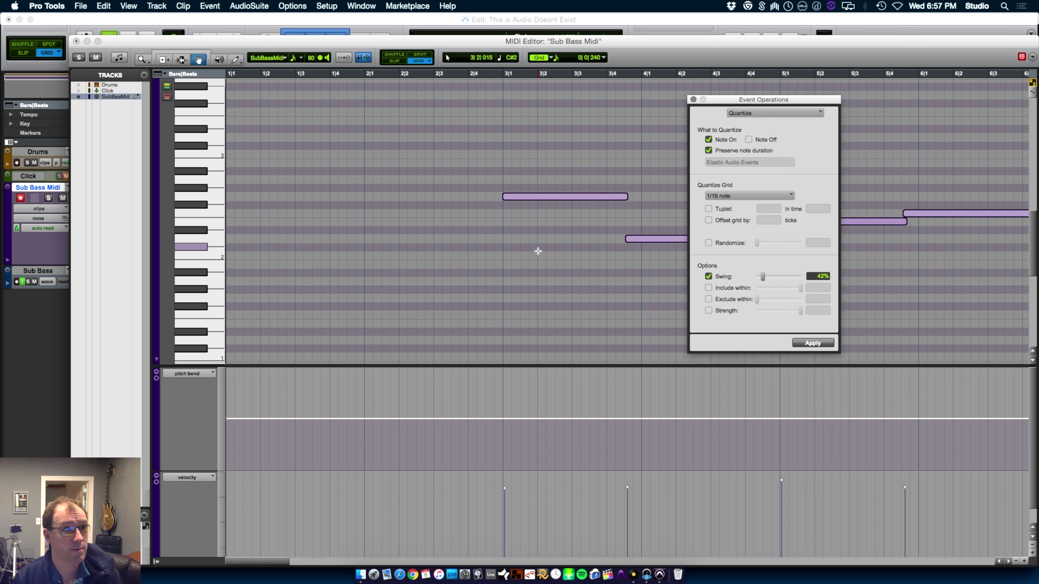
{"action": "left_click", "coordinate": [814, 343]}
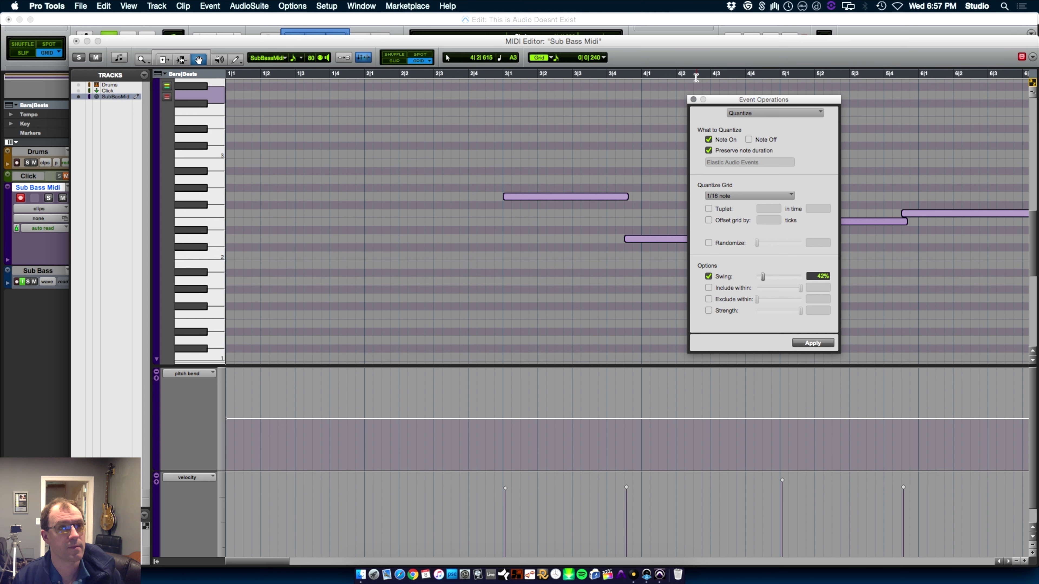
{"action": "left_click", "coordinate": [692, 100]}
{"action": "key", "text": "super+w"}
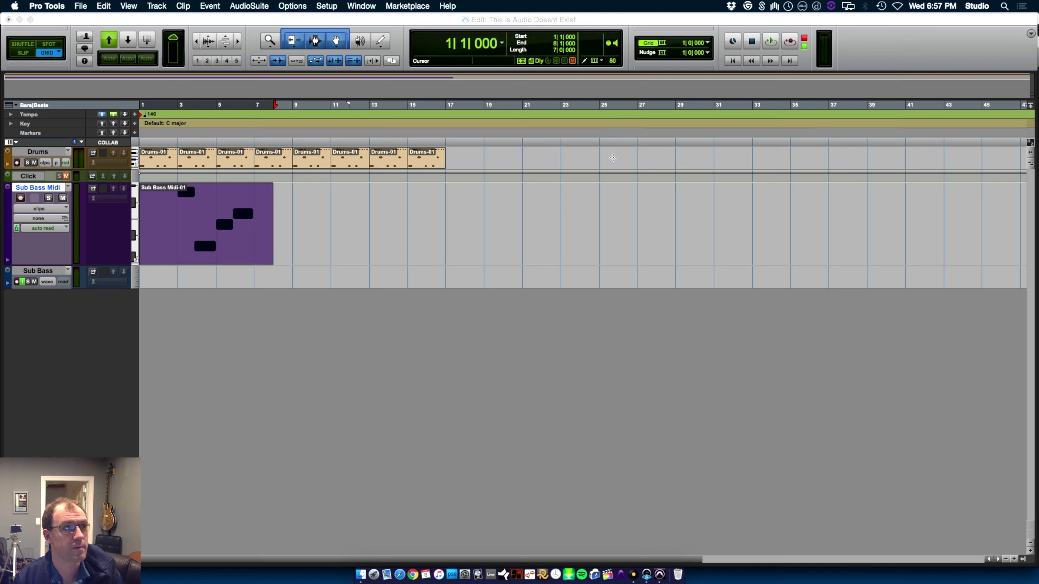
Trim the Sub Bass Midi clip to the section between bars 3 and 7, and move it to bar 1.
{"action": "left_click", "coordinate": [179, 211]}
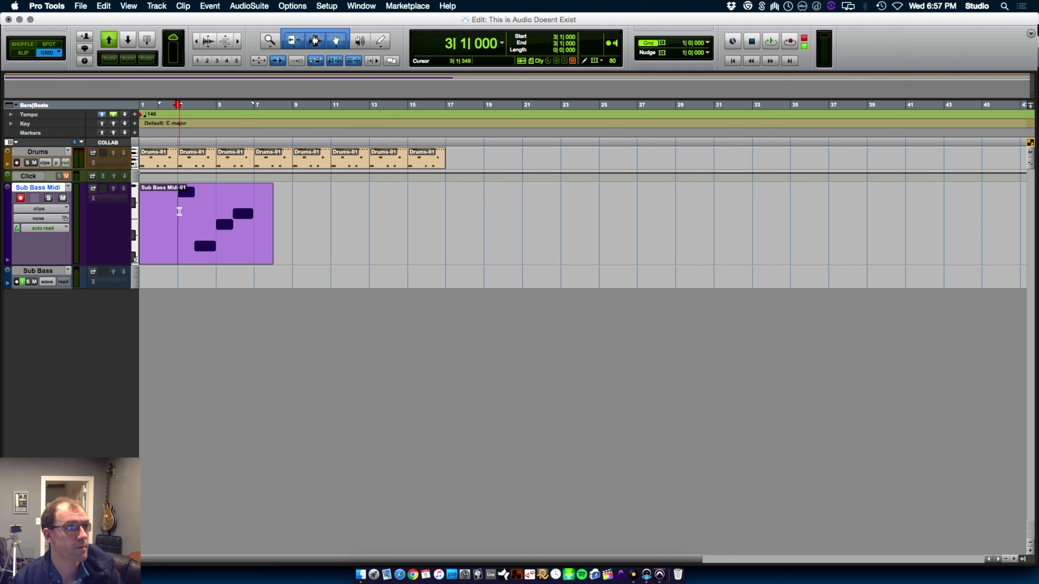
{"action": "key", "text": "a"}
{"action": "left_click", "coordinate": [252, 228]}
{"action": "left_click", "coordinate": [252, 228]}
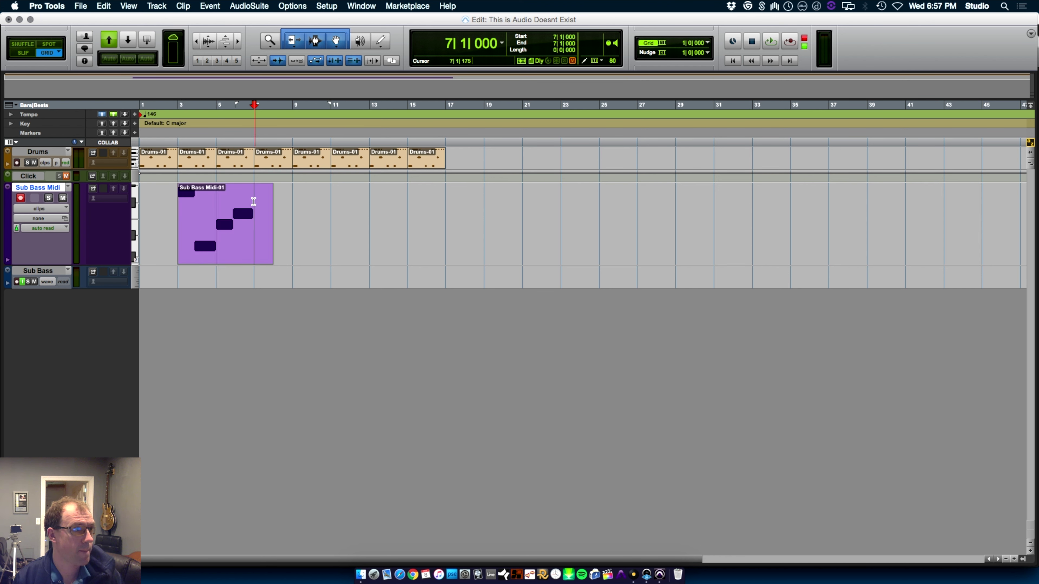
{"action": "key", "text": "s"}
{"action": "left_click_drag", "start_coordinate": [225, 251], "coordinate": [188, 246]}
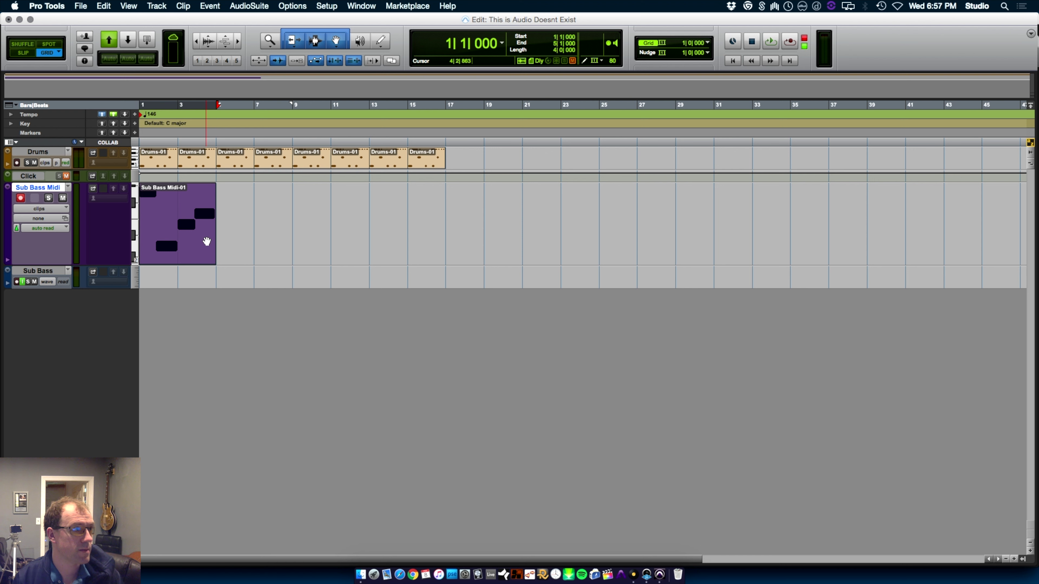
Play back the Sub Bass Midi clip while duplicating it three times to fill 16 bars, and return to the session start.
{"action": "key", "text": "space"}
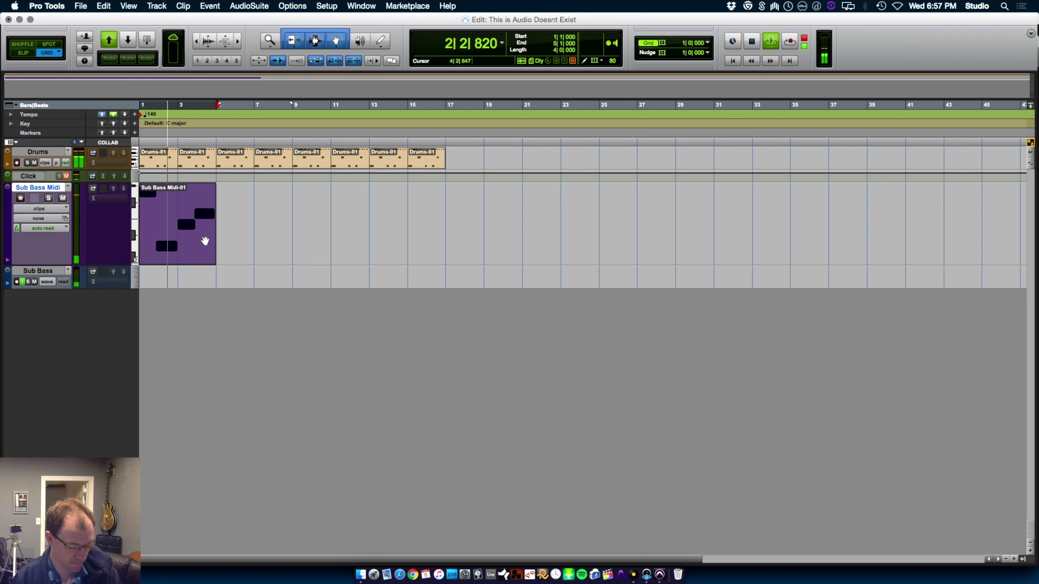
{"action": "key", "text": "super+d"}
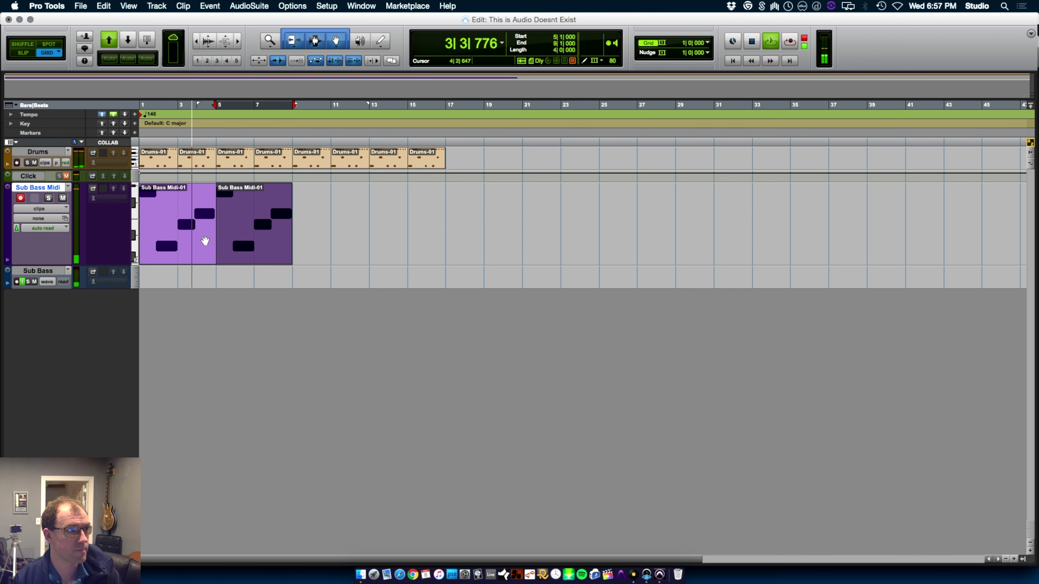
{"action": "key", "text": "super+d"}
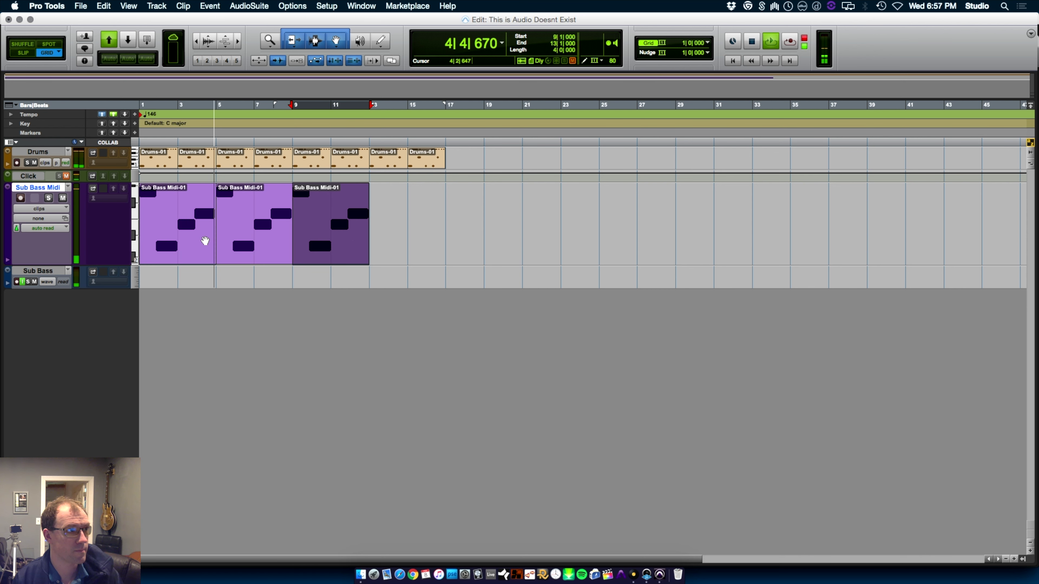
{"action": "key", "text": "super+d"}
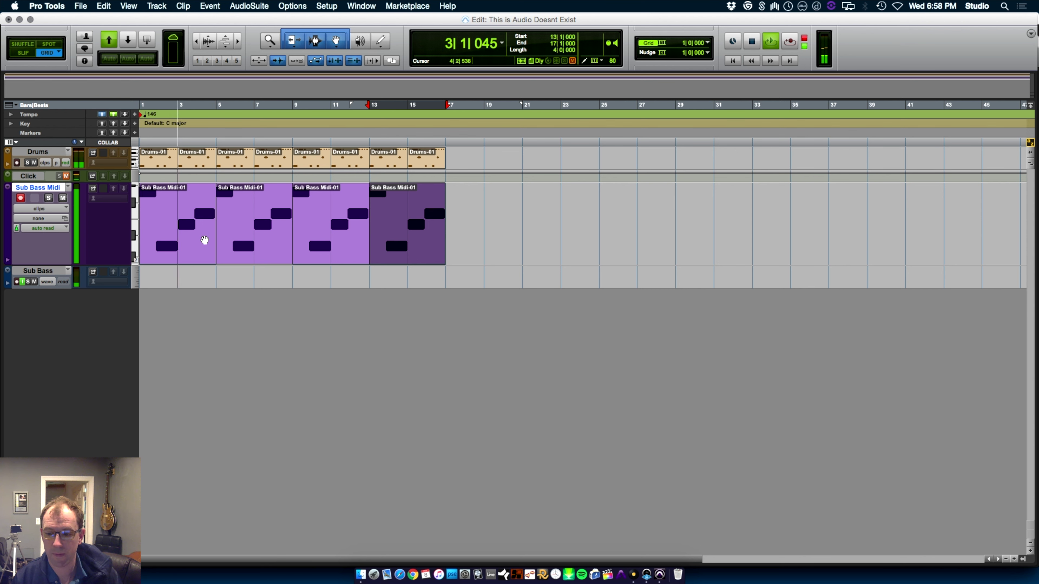
{"action": "key", "text": "space"}
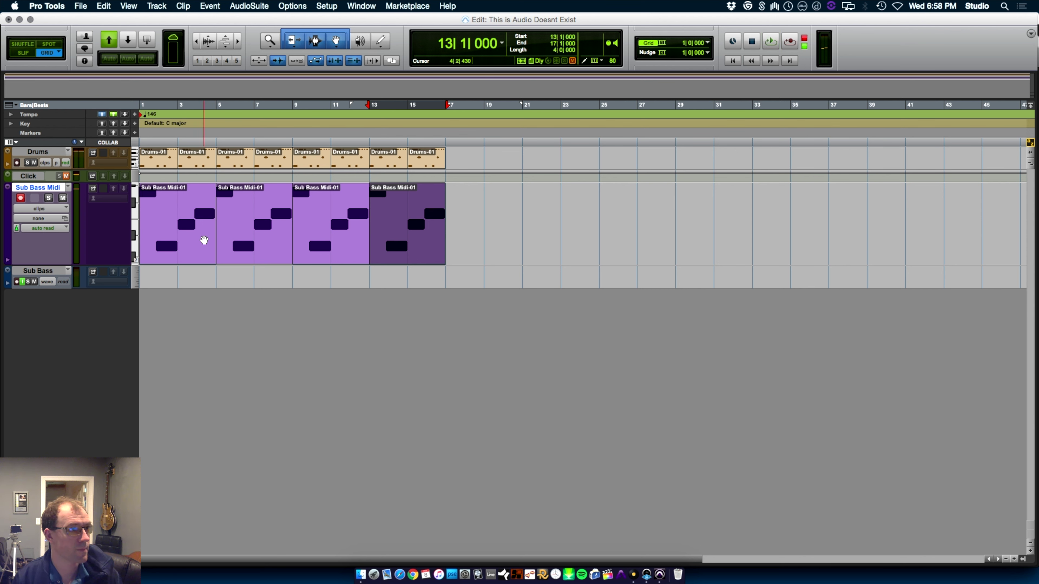
{"action": "key", "text": "Return"}
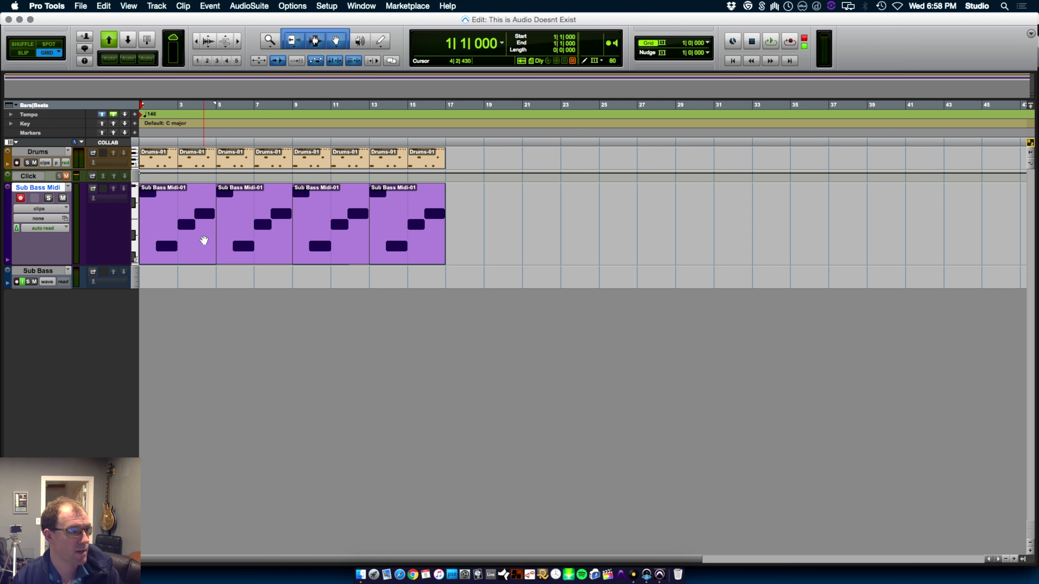
{"action": "left_click", "coordinate": [197, 250]}
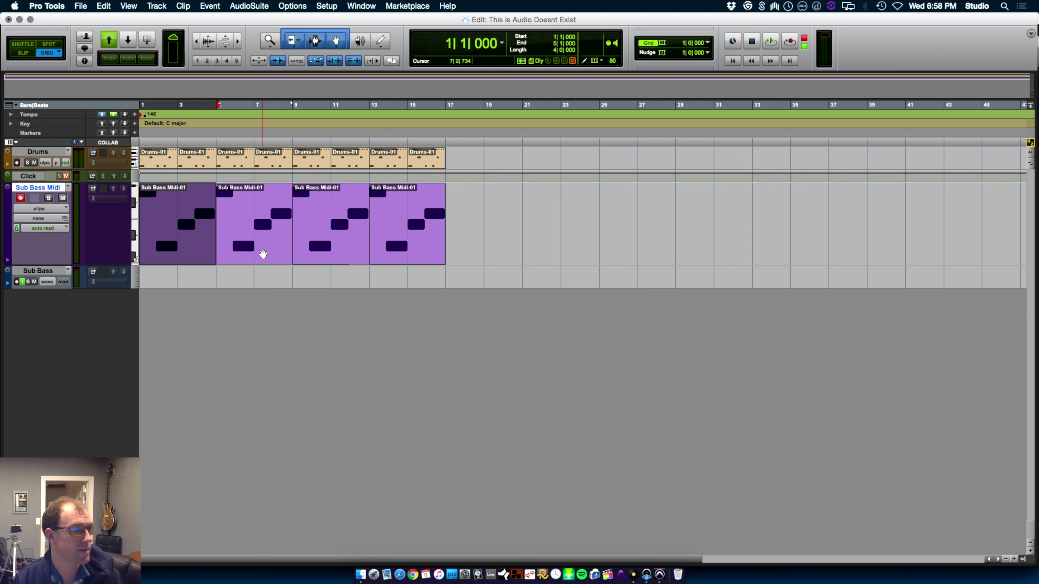
{"action": "key", "text": "Return"}
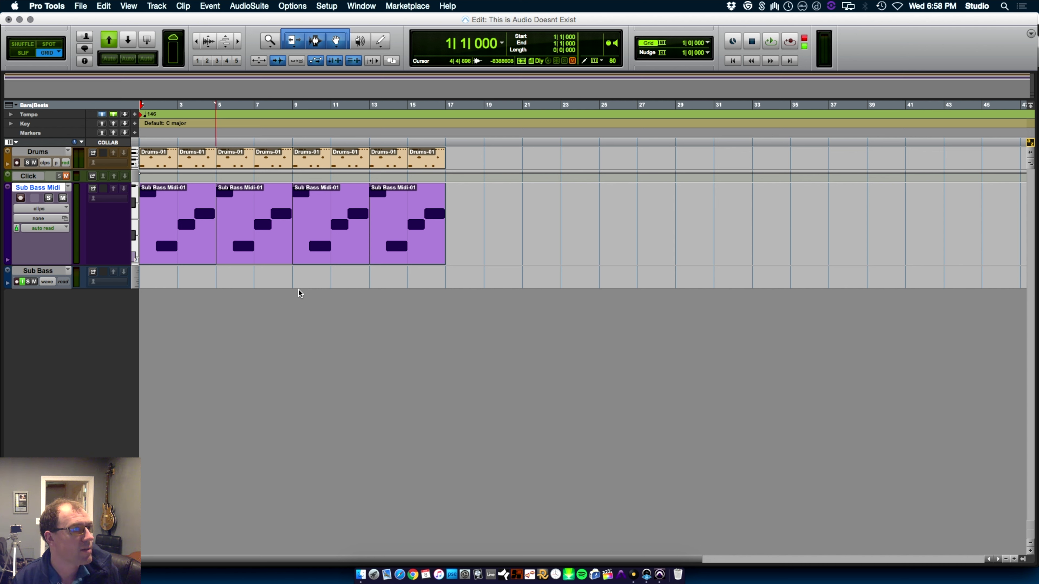
{"action": "key", "text": "super+bracketright"}
{"action": "key", "text": "super+bracketright"}
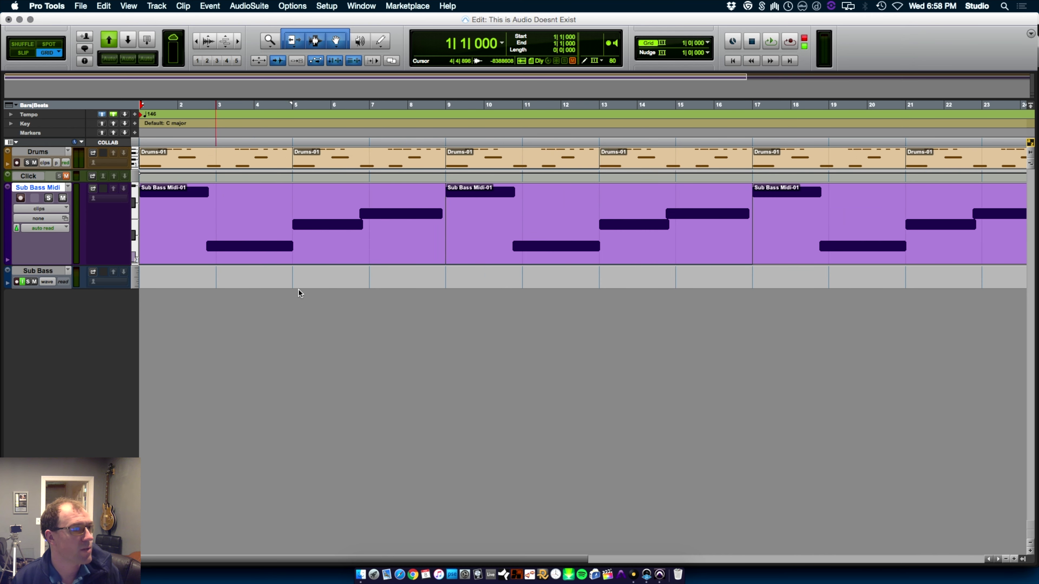
{"action": "key", "text": "super+bracketleft"}
{"action": "key", "text": "super+bracketleft"}
{"action": "key", "text": "super+bracketleft"}
{"action": "key", "text": "super+bracketright"}
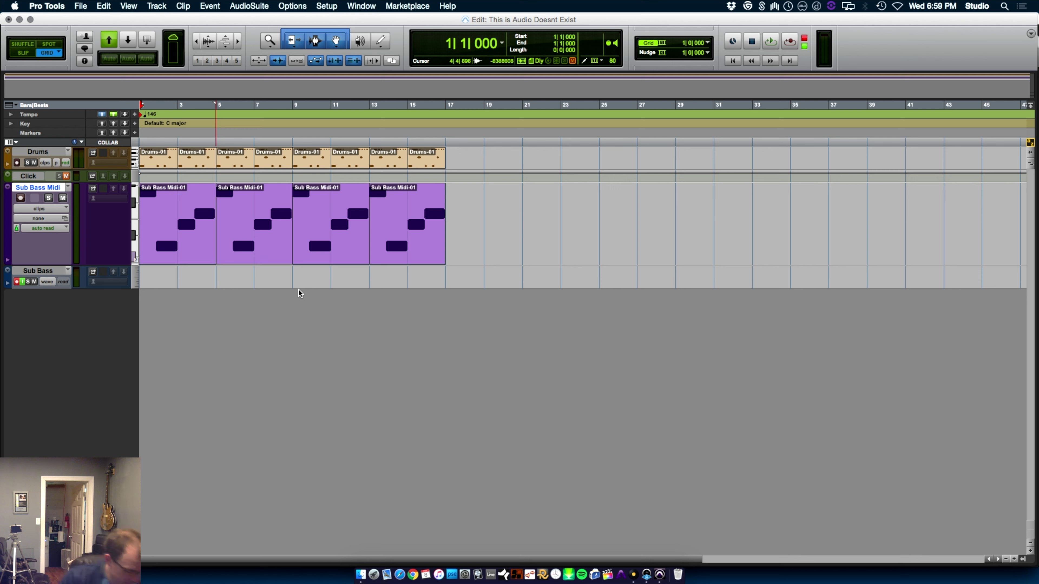
Play the session from the start and reset the Sub Bass audio track's fader to 0.0 dB in the Mix window.
{"action": "key", "text": "space"}
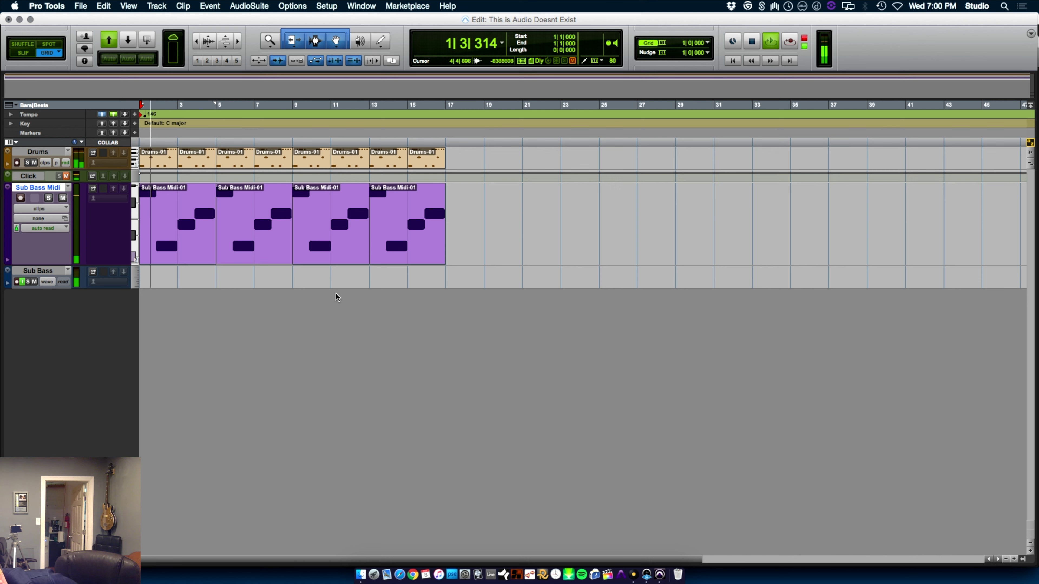
{"action": "key", "text": "ctrl+equal"}
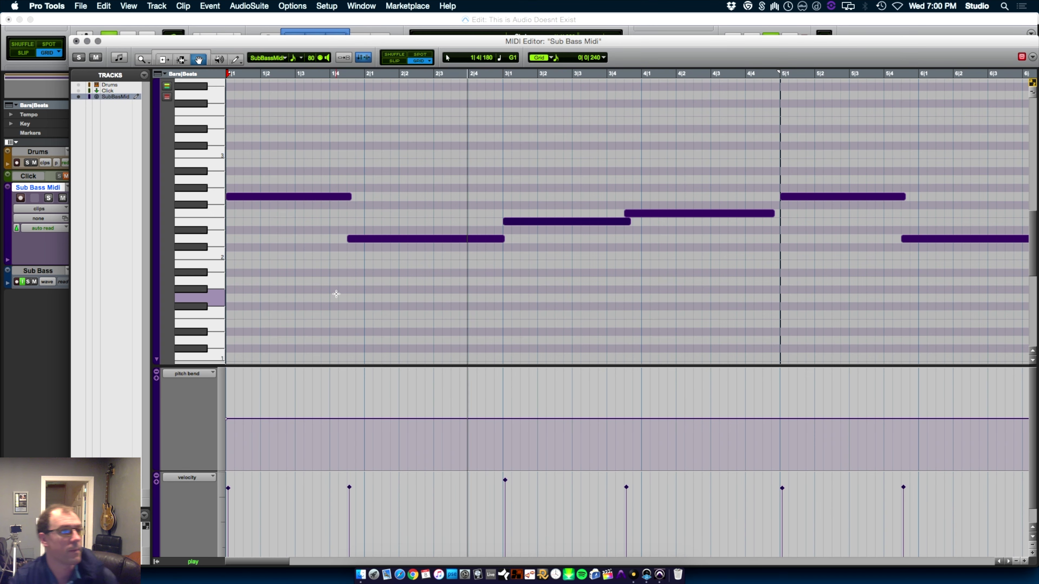
{"action": "key", "text": "super+equal"}
{"action": "left_click", "coordinate": [198, 365], "text": "alt"}
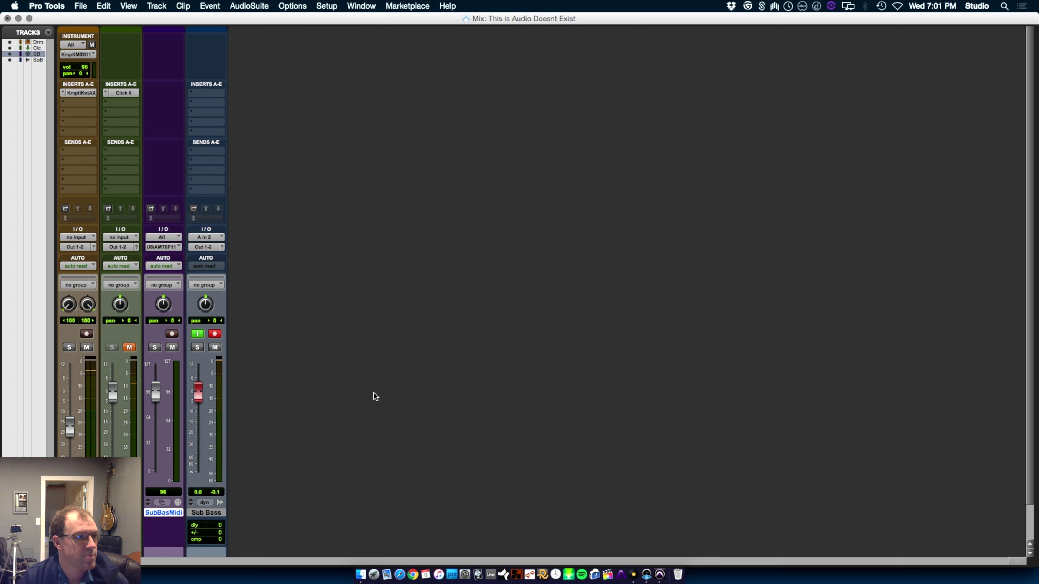
{"action": "key", "text": "ctrl+equal"}
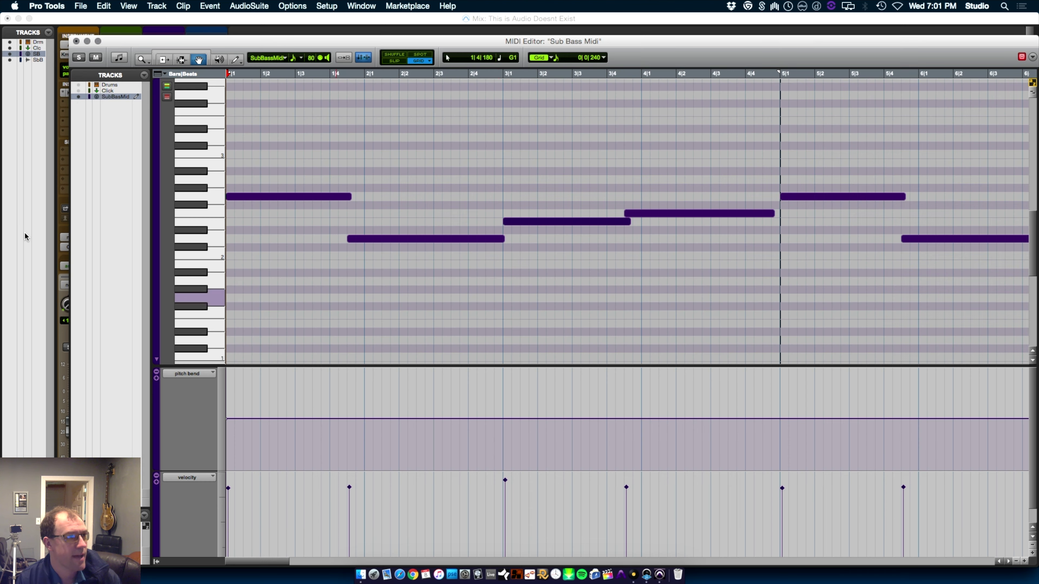
{"action": "key", "text": "super+equal"}
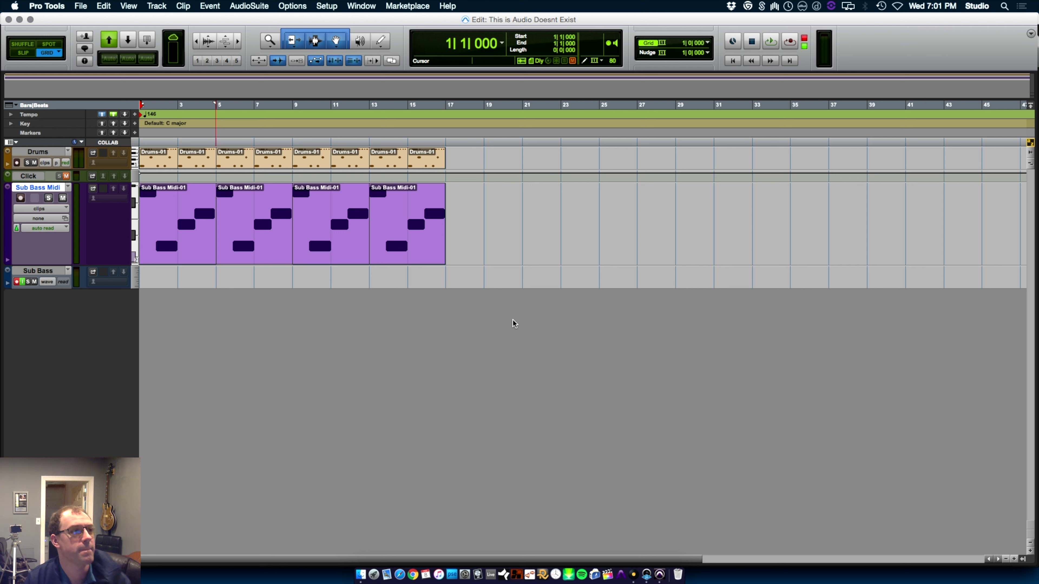
{"action": "key", "text": "super+space"}
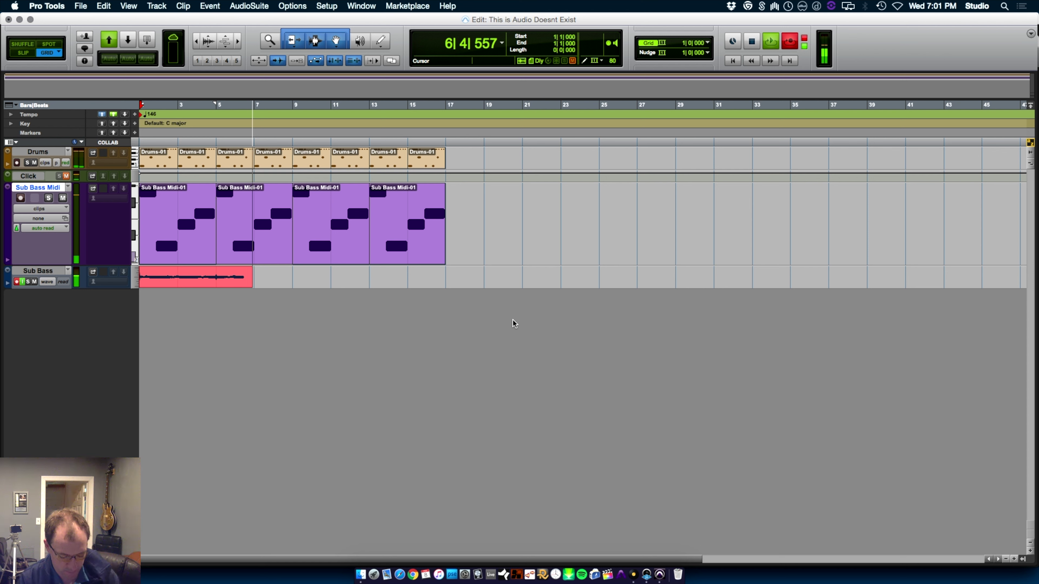
{"action": "key", "text": "super+period"}
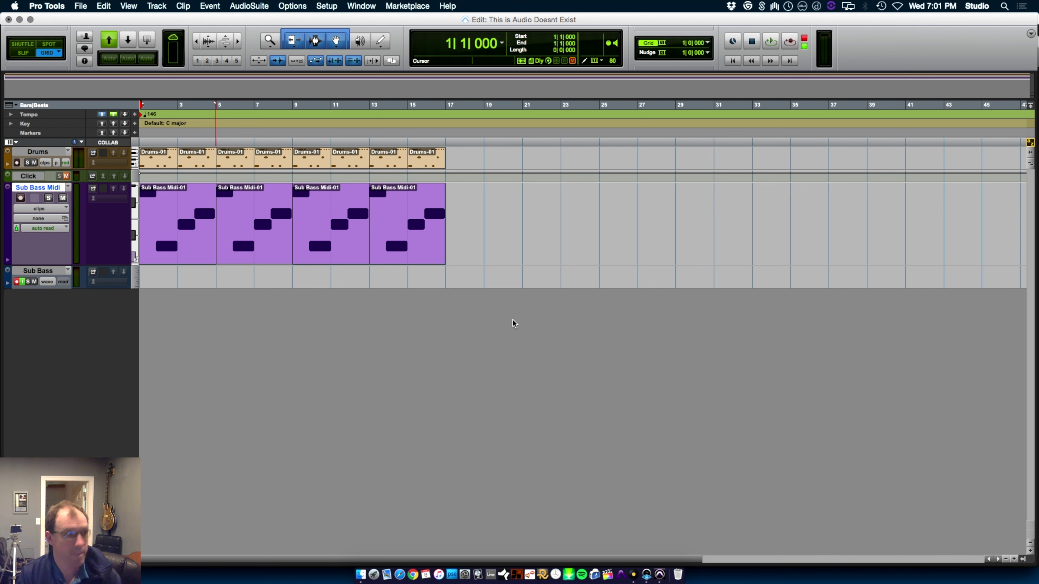
Start recording Sub Bass from the session start, lower its fader to -9.7 dB in the Mix window, and stop without keeping the take.
{"action": "key", "text": "super+space"}
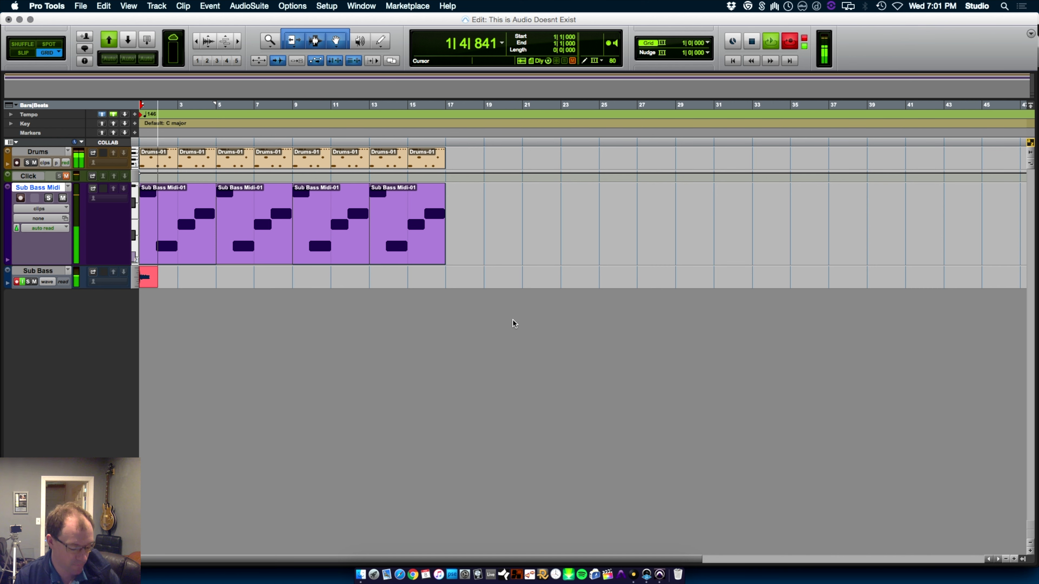
{"action": "key", "text": "super+equal"}
{"action": "left_click_drag", "start_coordinate": [196, 396], "coordinate": [200, 415]}
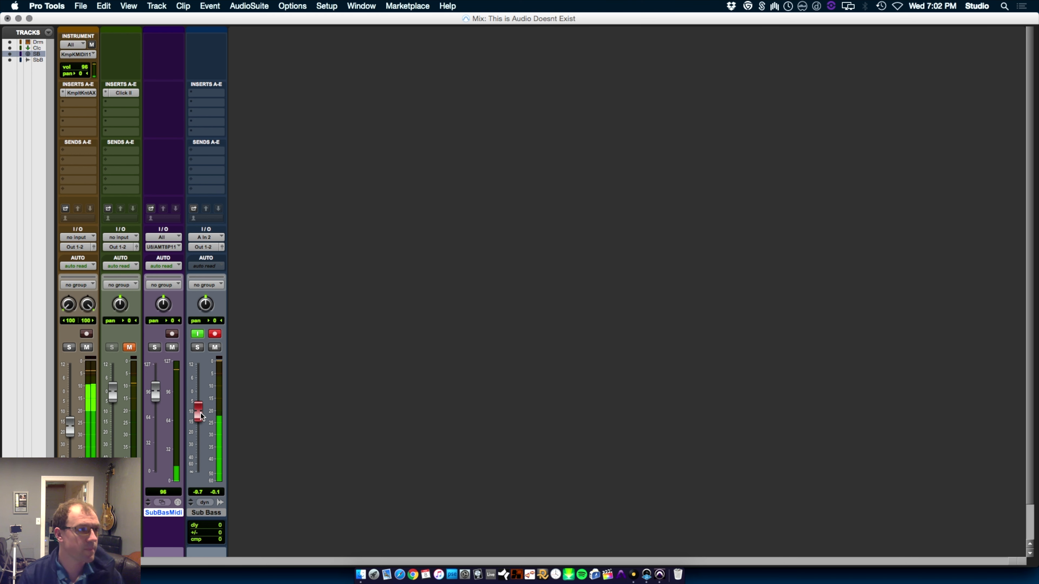
{"action": "key", "text": "super+s"}
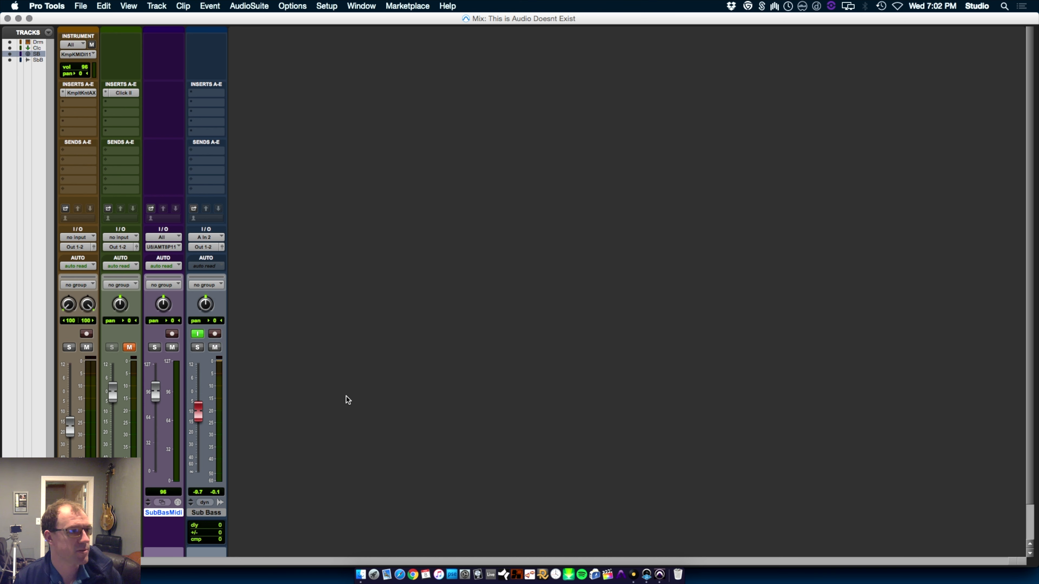
Return to the Edit window and record the synth's output onto the Sub Bass audio track for the full 16-bar pattern.
{"action": "key", "text": "super+equal"}
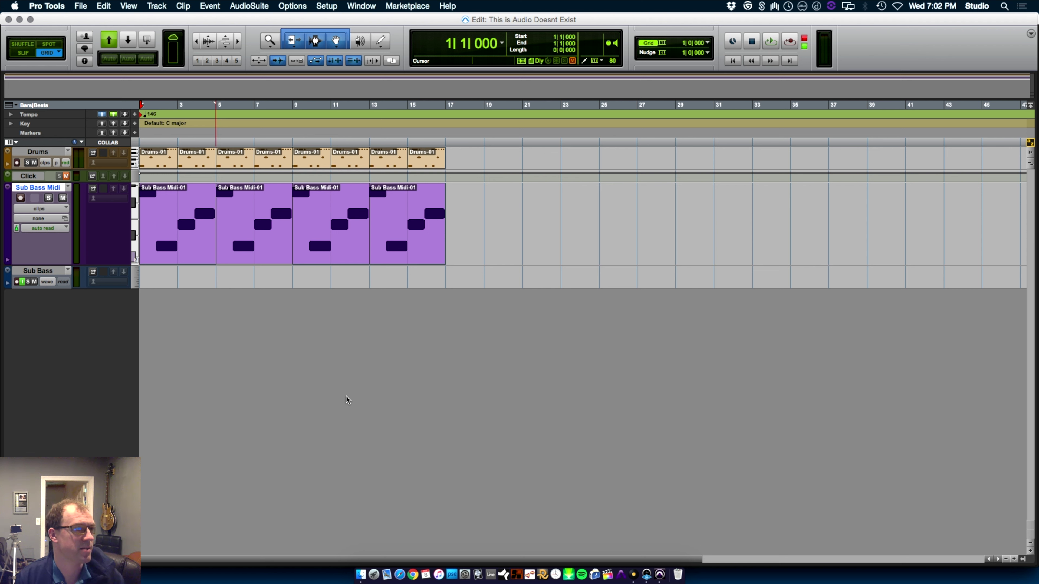
{"action": "key", "text": "super+space"}
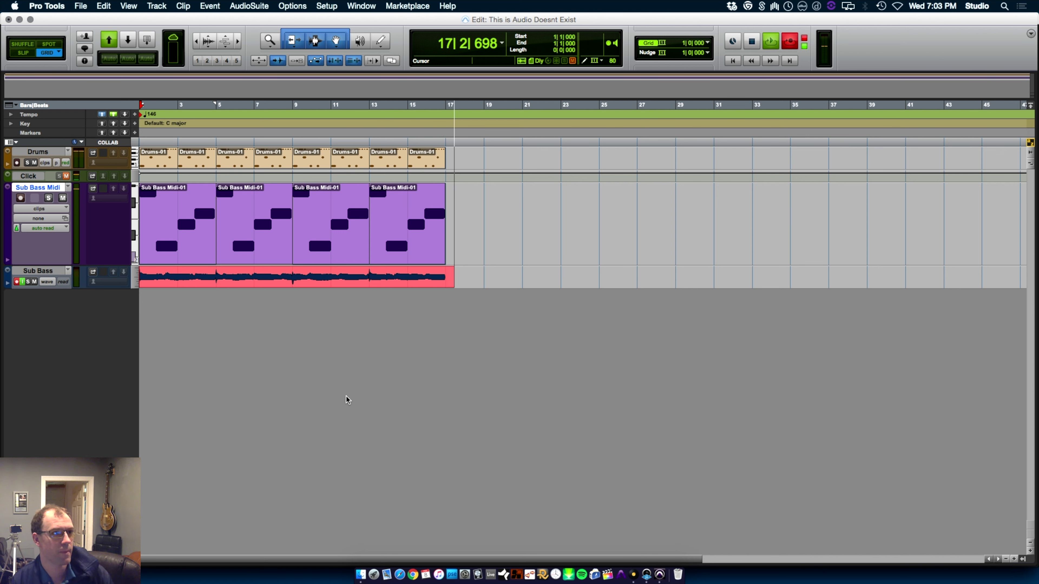
{"action": "key", "text": "space"}
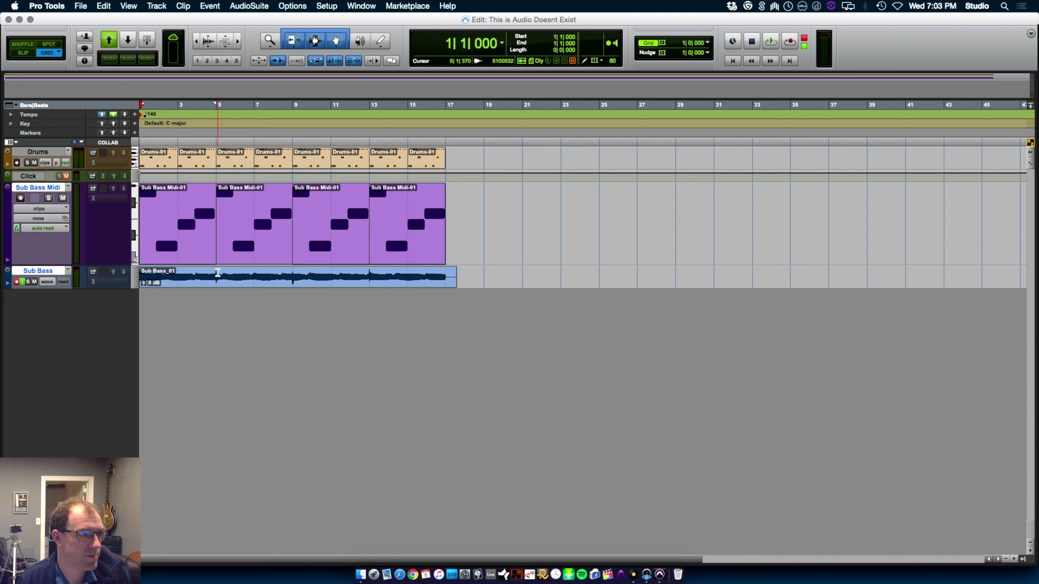
Select bars 5 to 9 of the Sub Bass recording and enlarge the track's height.
{"action": "left_click_drag", "start_coordinate": [216, 277], "coordinate": [293, 274]}
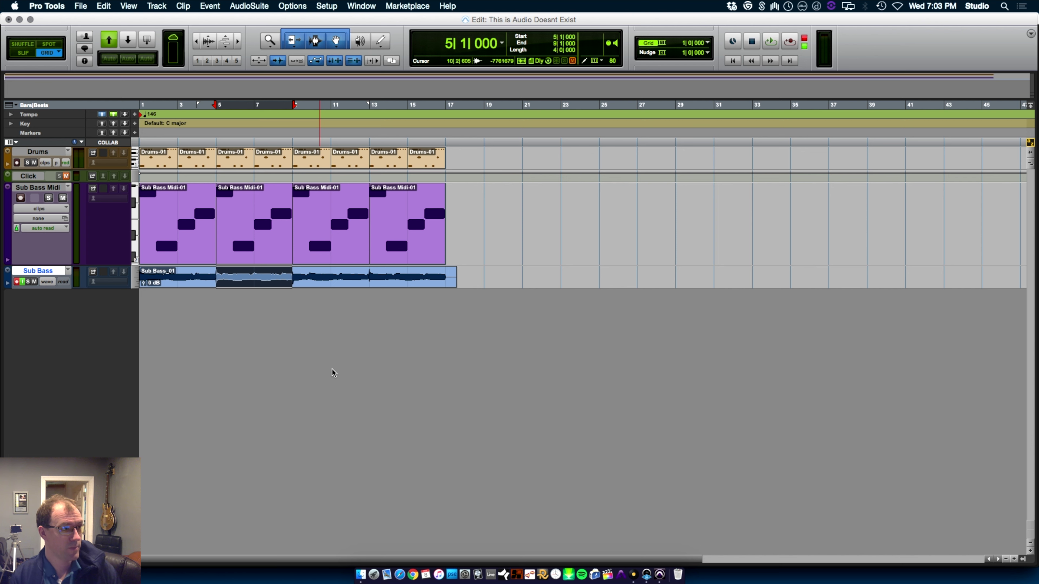
{"action": "key", "text": "super+bracketright"}
{"action": "key", "text": "super+bracketright"}
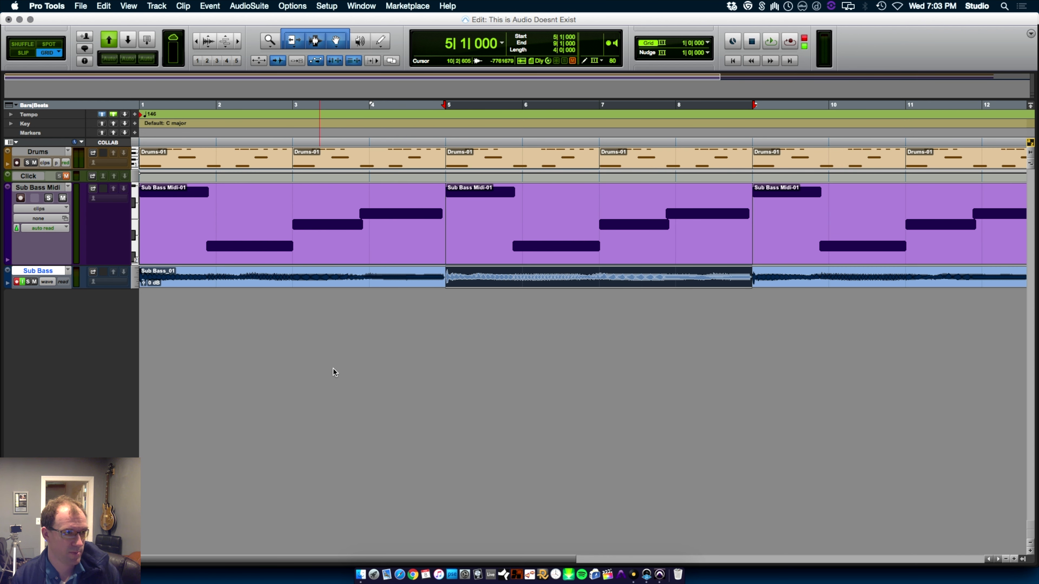
{"action": "key", "text": "super+bracketright"}
{"action": "key", "text": "super+bracketright"}
{"action": "key", "text": "super+bracketright"}
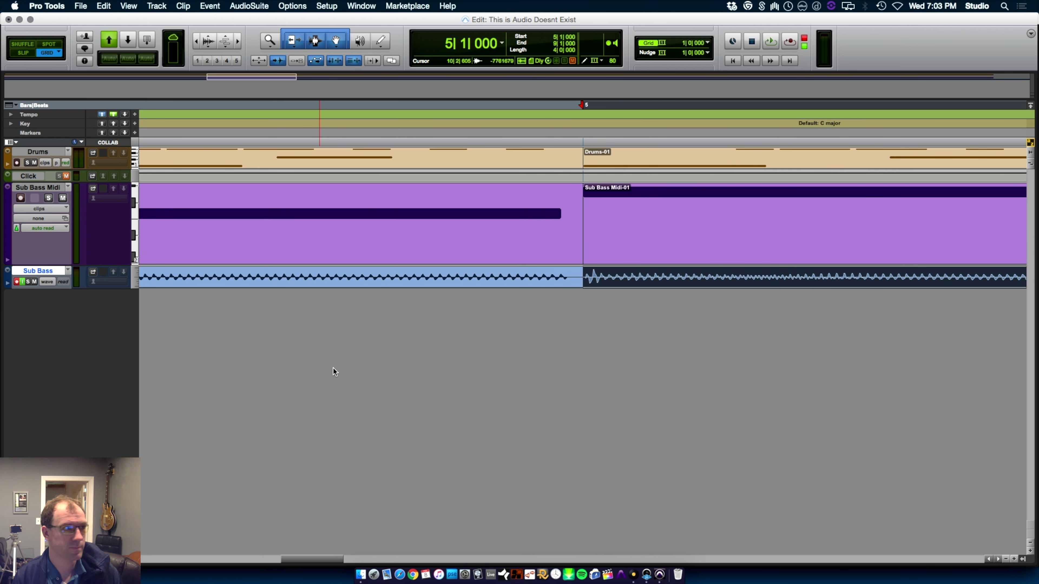
{"action": "left_click_drag", "start_coordinate": [29, 286], "coordinate": [70, 404]}
Examine the Sub Bass waveform closely at the start and end of the selected section.
{"action": "key", "text": "super+bracketright"}
{"action": "key", "text": "super+bracketright"}
{"action": "key", "text": "super+bracketright"}
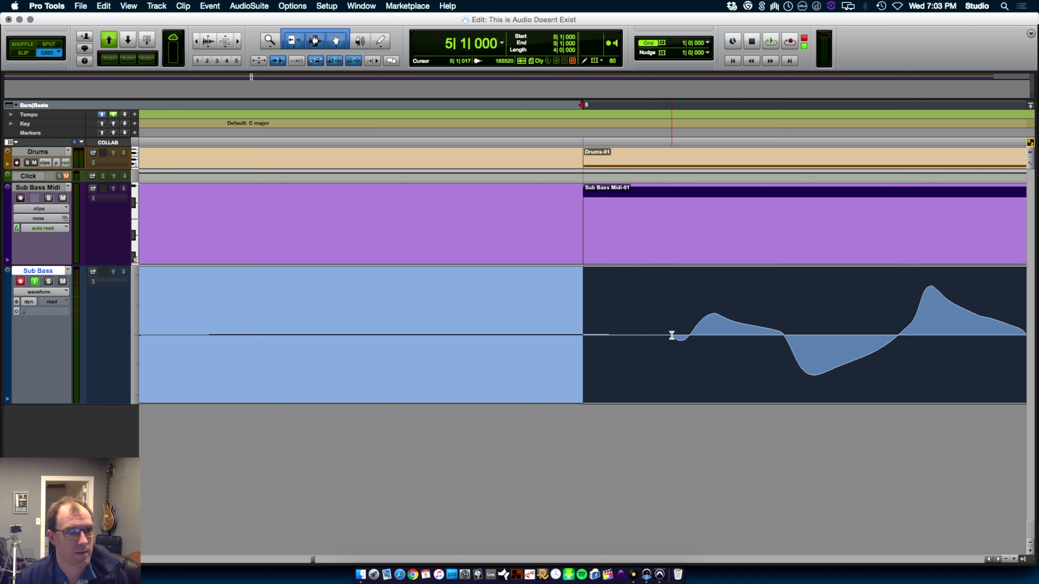
{"action": "scroll", "coordinate": [671, 335], "scroll_direction": "right", "scroll_amount": 5}
{"action": "scroll", "coordinate": [672, 335], "scroll_direction": "down", "scroll_amount": 3}
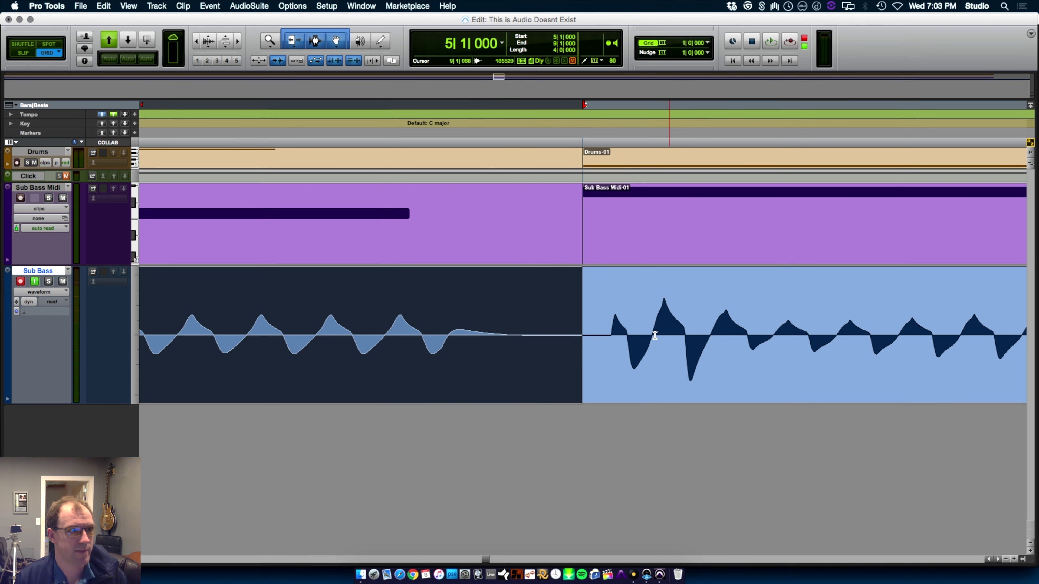
{"action": "scroll", "coordinate": [605, 325], "scroll_direction": "down", "scroll_amount": 6}
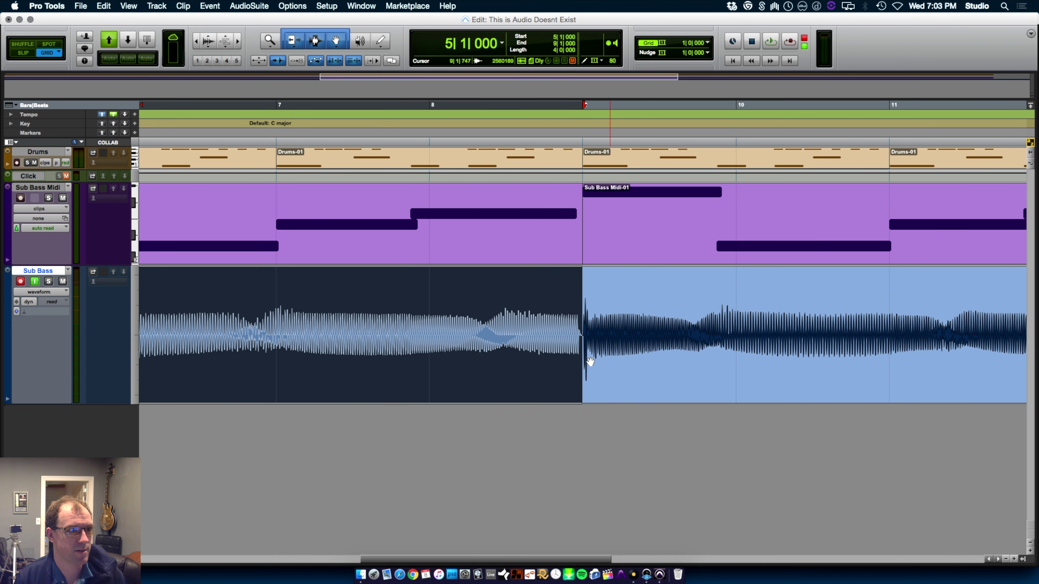
Separate the Sub Bass recording at bars 5 and 9, and delete the clips before and after that section.
{"action": "left_click", "coordinate": [536, 389]}
{"action": "left_click_drag", "start_coordinate": [292, 302], "coordinate": [432, 302]}
{"action": "key", "text": "super+e"}
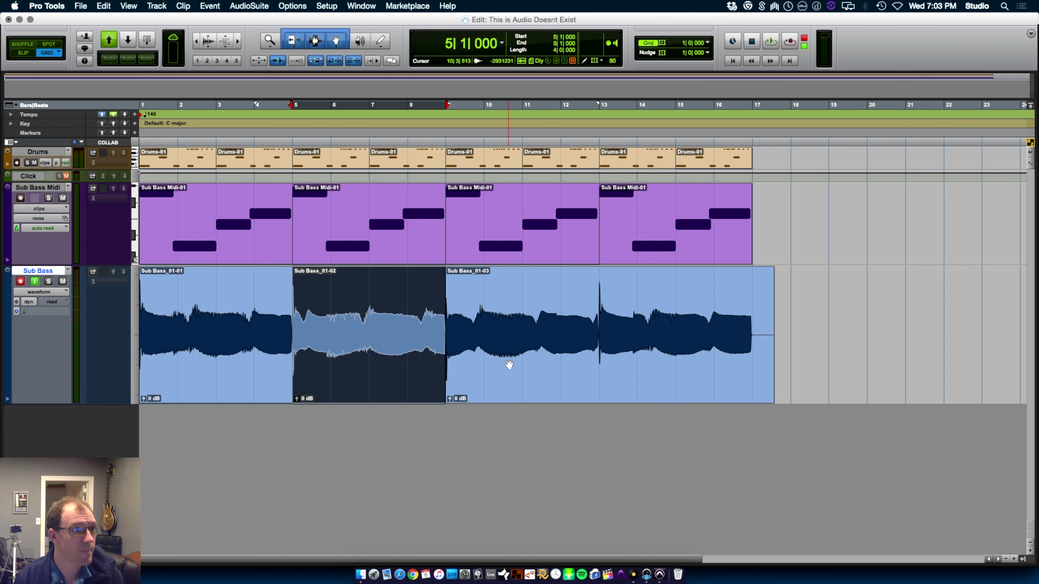
{"action": "left_click", "coordinate": [505, 365]}
{"action": "key", "text": "Delete"}
{"action": "left_click", "coordinate": [233, 402]}
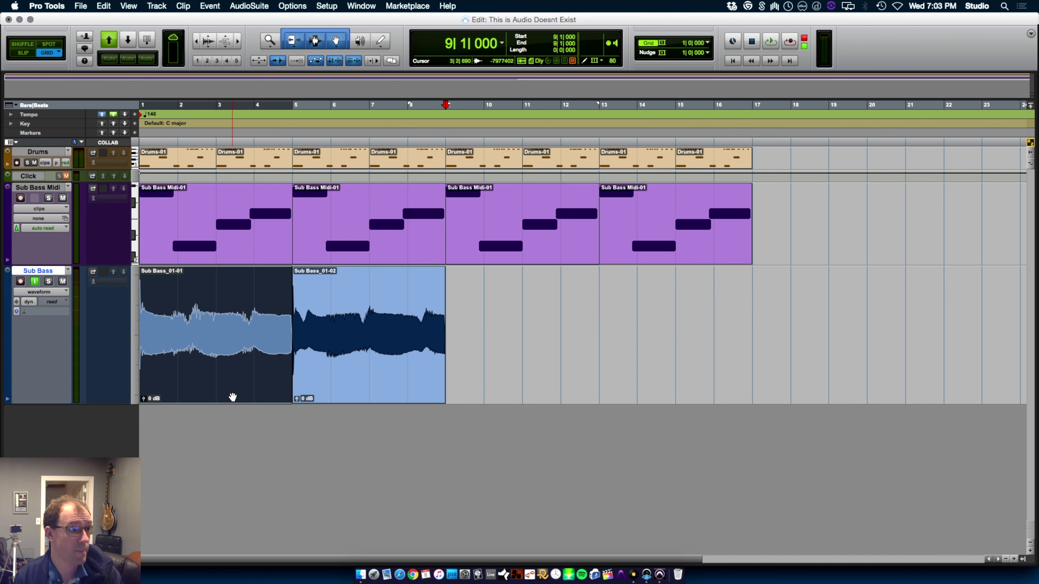
{"action": "key", "text": "Delete"}
{"action": "left_click", "coordinate": [278, 317]}
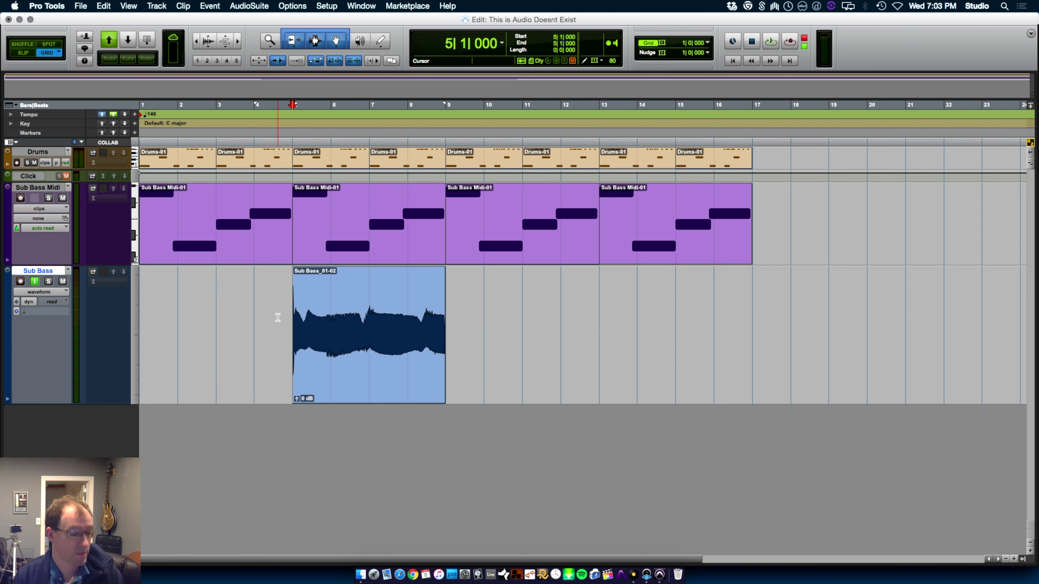
Switch to Slip mode and place the edit cursor exactly where the first note's waveform begins, at 5|1|018.
{"action": "key", "text": "t"}
{"action": "key", "text": "t"}
{"action": "key", "text": "t"}
{"action": "key", "text": "t"}
{"action": "key", "text": "t"}
{"action": "key", "text": "t"}
{"action": "key", "text": "t"}
{"action": "key", "text": "t"}
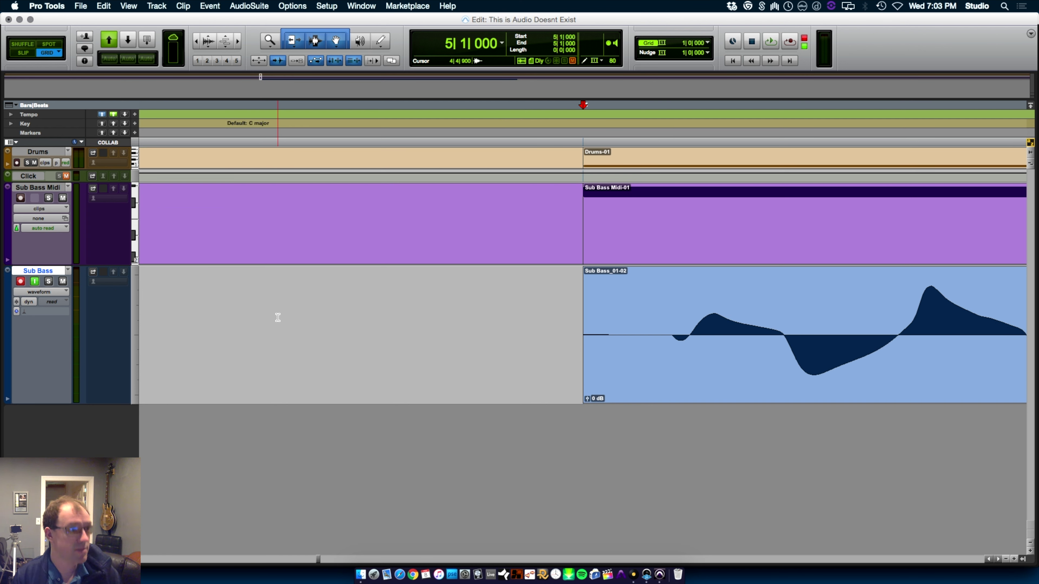
{"action": "key", "text": "F2"}
{"action": "left_click", "coordinate": [671, 326]}
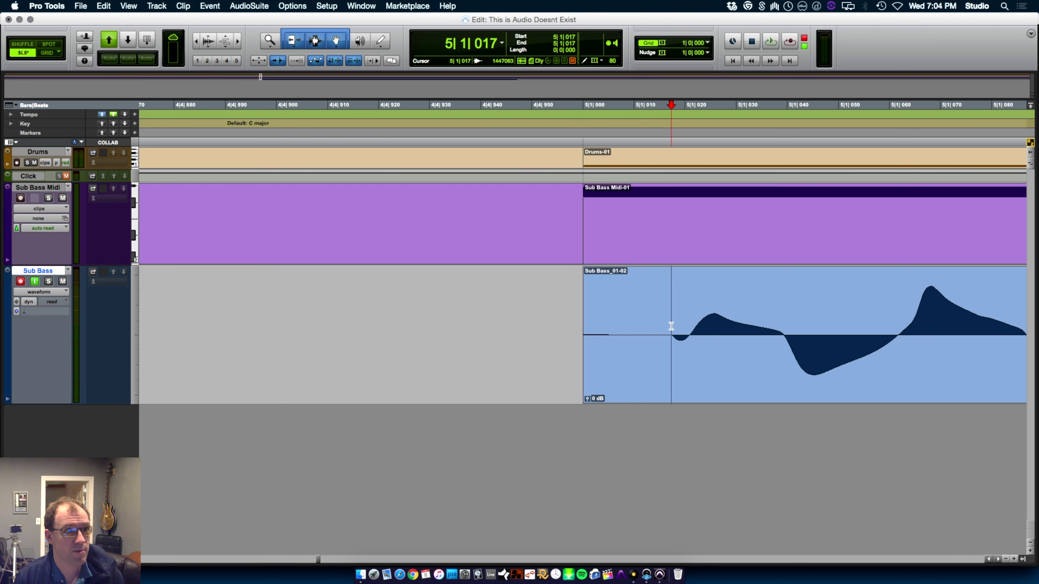
{"action": "key", "text": "t"}
{"action": "key", "text": "t"}
{"action": "key", "text": "t"}
{"action": "key", "text": "t"}
{"action": "left_click", "coordinate": [596, 325]}
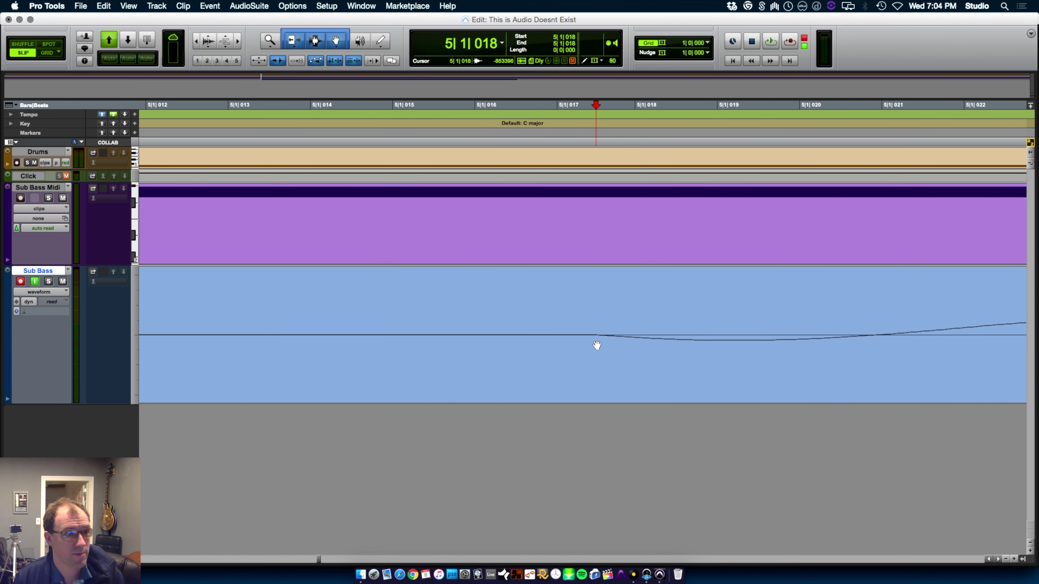
Trim the silence before the first note off the Sub Bass clip and move the clip to bar 1.
{"action": "key", "text": "r"}
{"action": "key", "text": "r"}
{"action": "key", "text": "r"}
{"action": "key", "text": "r"}
{"action": "key", "text": "t"}
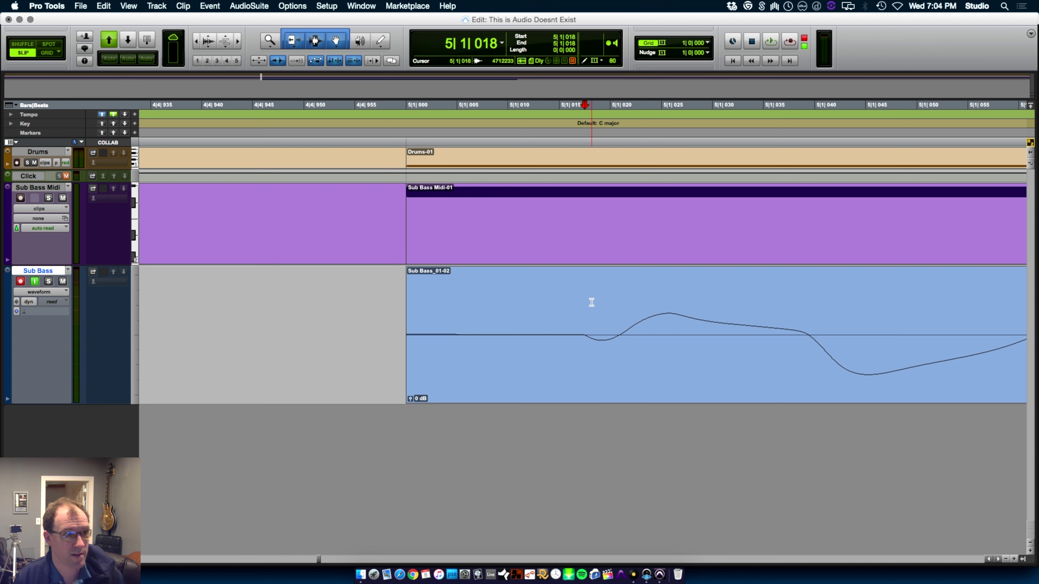
{"action": "key", "text": "r"}
{"action": "key", "text": "r"}
{"action": "key", "text": "r"}
{"action": "key", "text": "r"}
{"action": "key", "text": "r"}
{"action": "key", "text": "r"}
{"action": "key", "text": "r"}
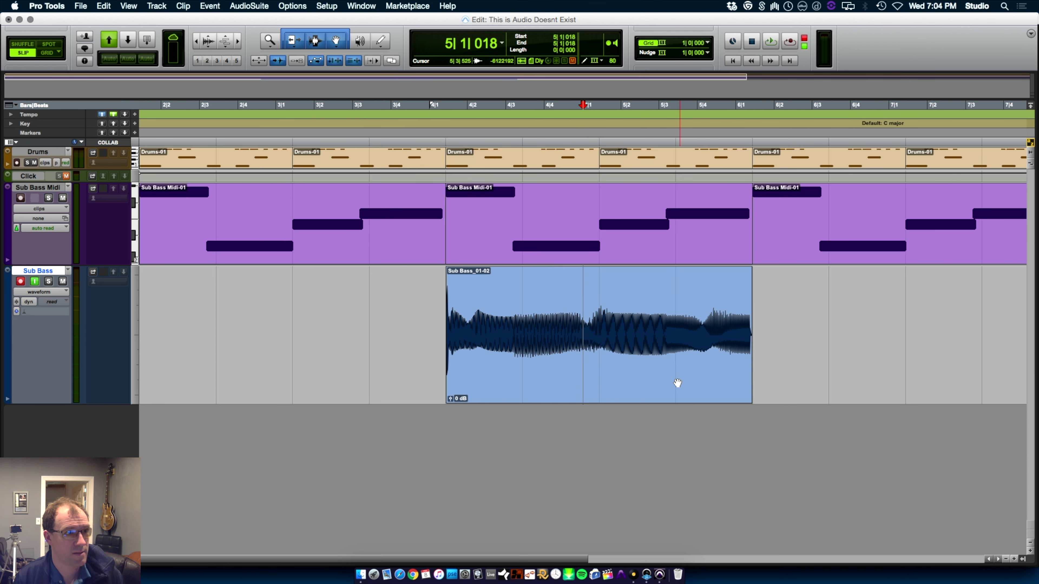
{"action": "key", "text": "r"}
{"action": "key", "text": "r"}
{"action": "left_click_drag", "start_coordinate": [412, 378], "coordinate": [116, 365]}
Check the Sub Bass clip's start against bar 1 and switch back to Grid mode.
{"action": "key", "text": "t"}
{"action": "key", "text": "t"}
{"action": "key", "text": "t"}
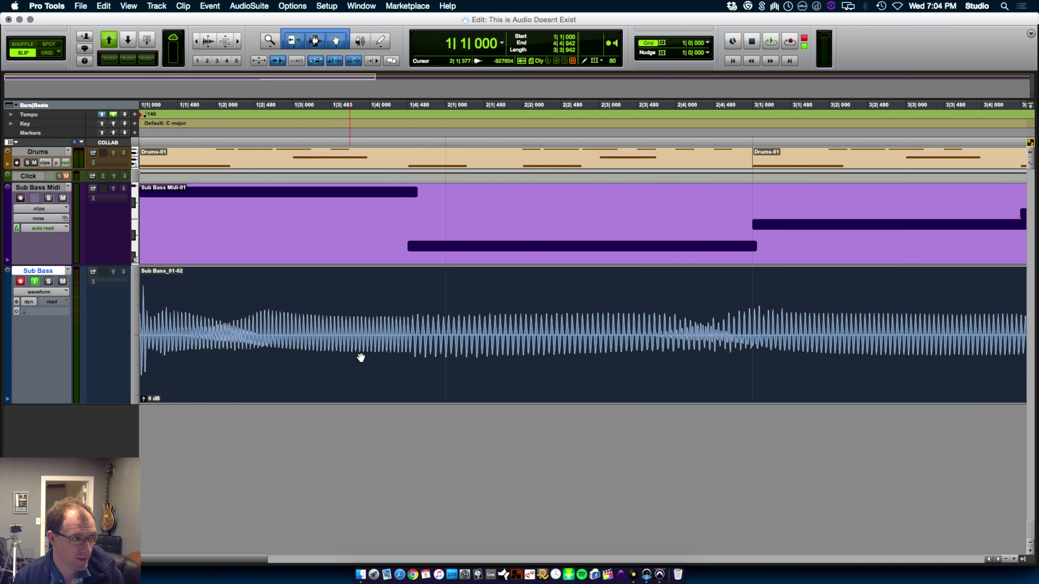
{"action": "key", "text": "t"}
{"action": "key", "text": "t"}
{"action": "key", "text": "t"}
{"action": "key", "text": "t"}
{"action": "key", "text": "shift+r"}
{"action": "key", "text": "F4"}
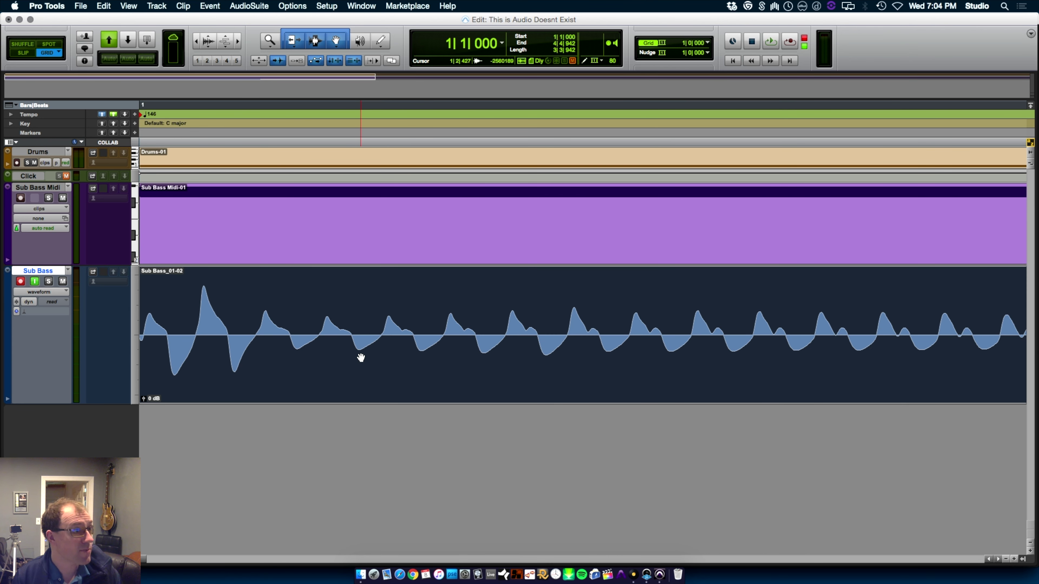
Extend the end of the Sub Bass clip to bar 5 so it spans exactly four bars.
{"action": "key", "text": "r"}
{"action": "key", "text": "r"}
{"action": "key", "text": "r"}
{"action": "key", "text": "r"}
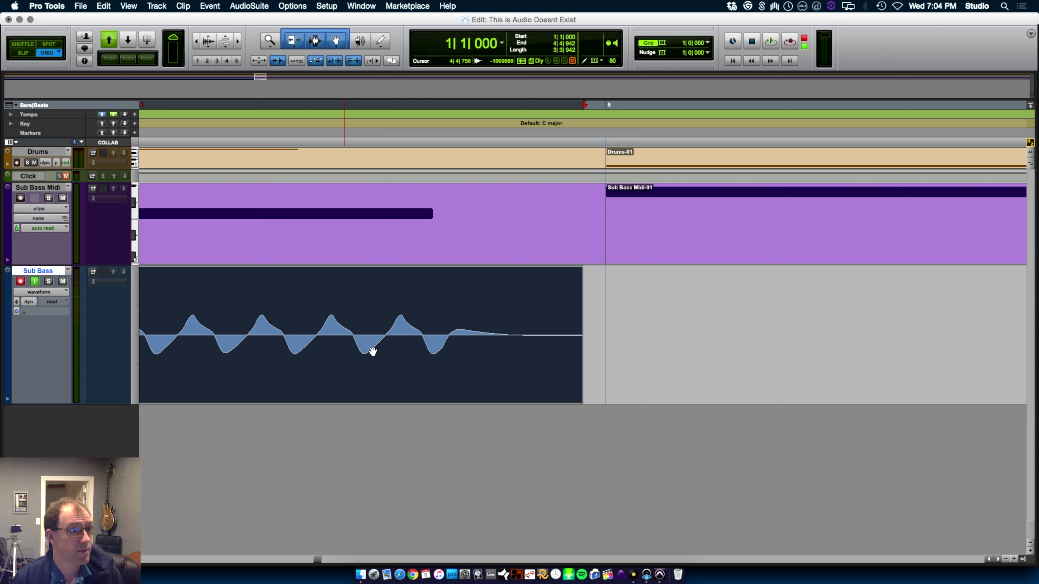
{"action": "left_click_drag", "start_coordinate": [578, 374], "coordinate": [594, 373]}
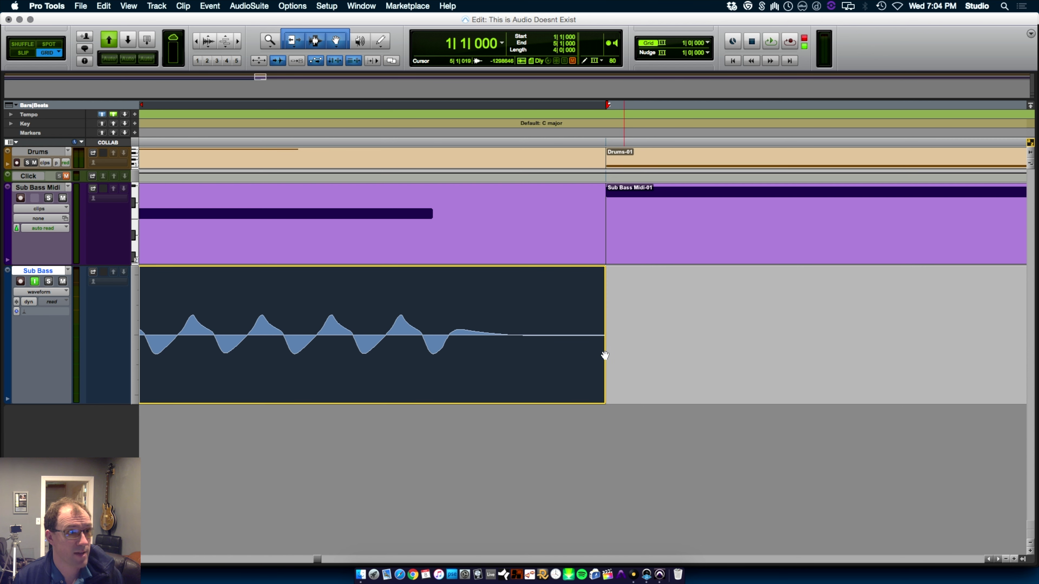
{"action": "key", "text": "r"}
{"action": "key", "text": "r"}
{"action": "key", "text": "r"}
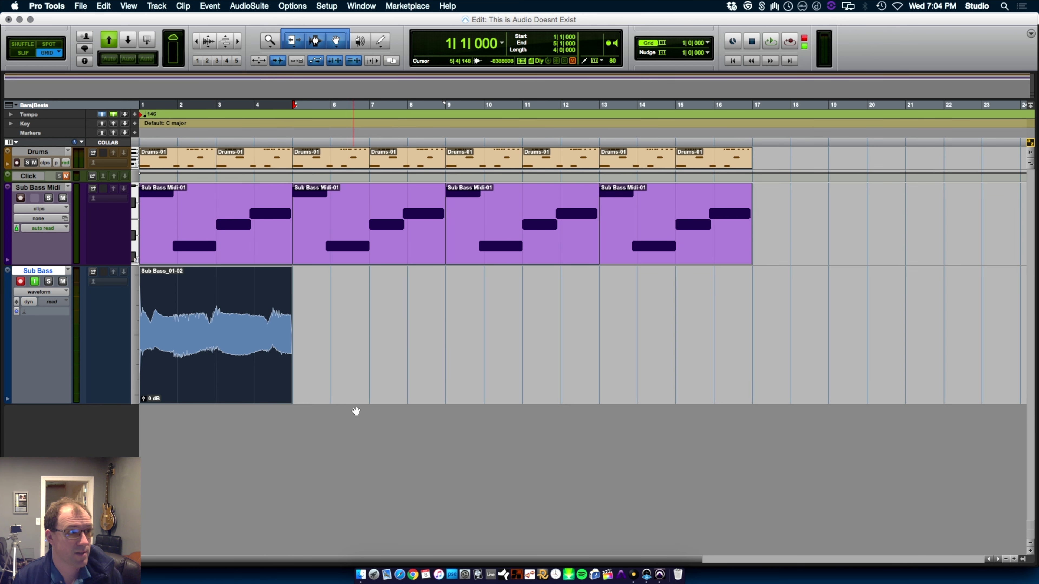
Duplicate the Sub Bass audio clip three times to fill 16 bars, and select all clips on the track.
{"action": "key", "text": "shift+r"}
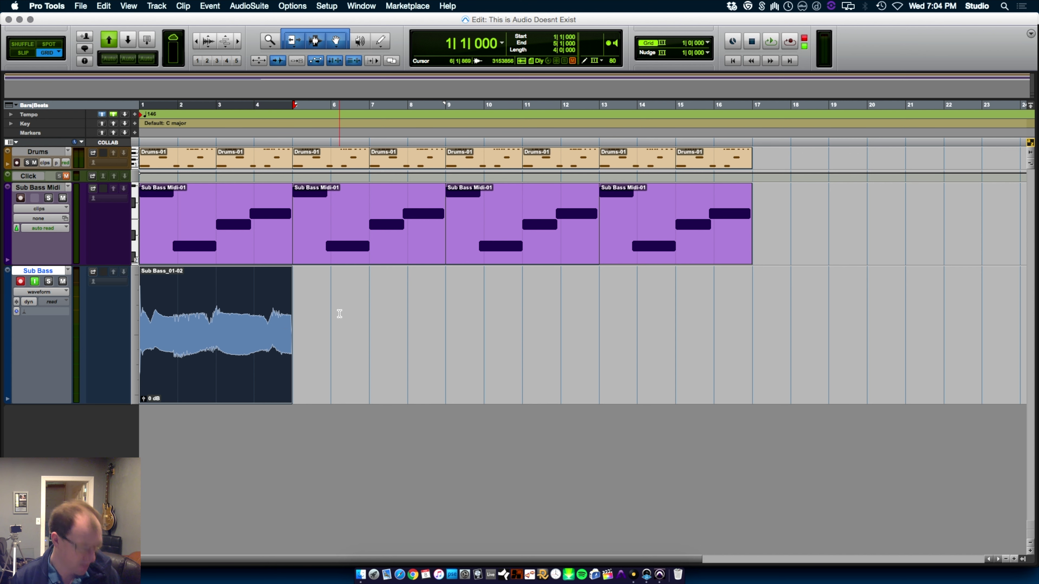
{"action": "key", "text": "super+d"}
{"action": "key", "text": "super+d"}
{"action": "key", "text": "super+d"}
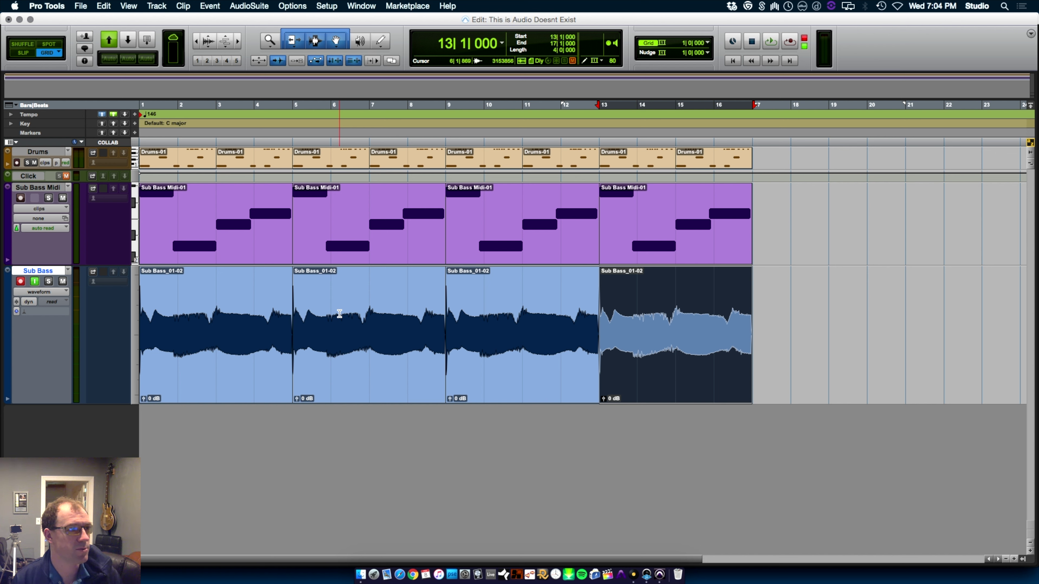
{"action": "triple_click", "coordinate": [339, 313]}
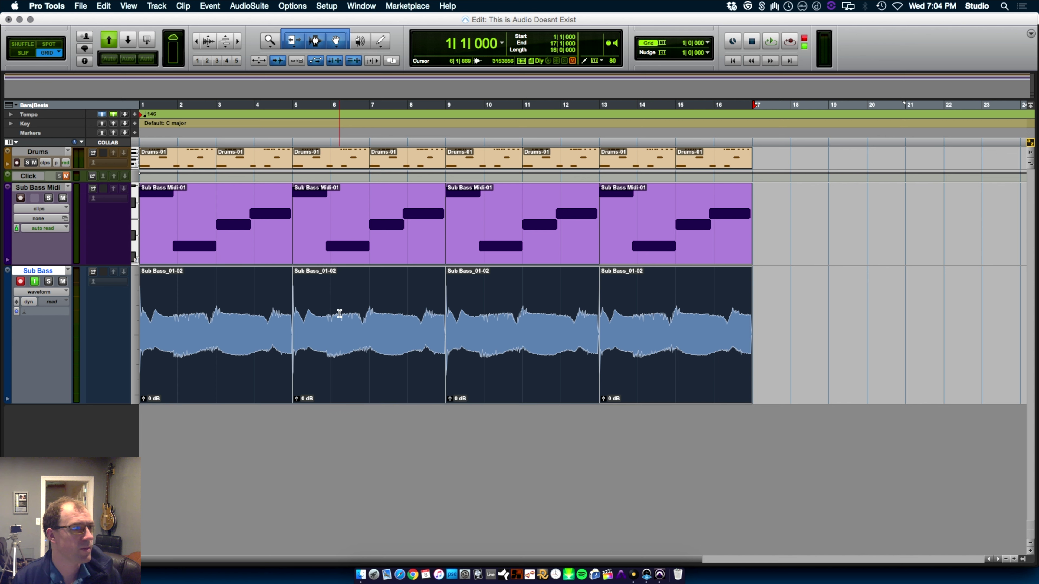
Turn off record arm and input monitoring on the Sub Bass track, and mute the Sub Bass Midi track.
{"action": "left_click", "coordinate": [20, 282]}
{"action": "left_click", "coordinate": [34, 282]}
{"action": "left_click", "coordinate": [34, 282]}
{"action": "left_click", "coordinate": [35, 281]}
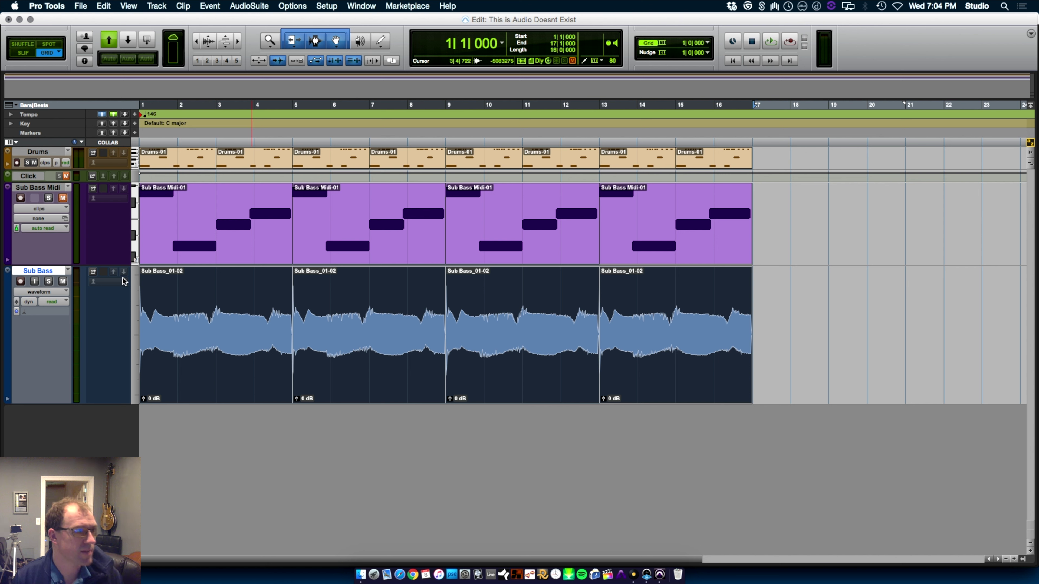
Play the session from the start, solo the Sub Bass track during playback, and stop.
{"action": "key", "text": "space"}
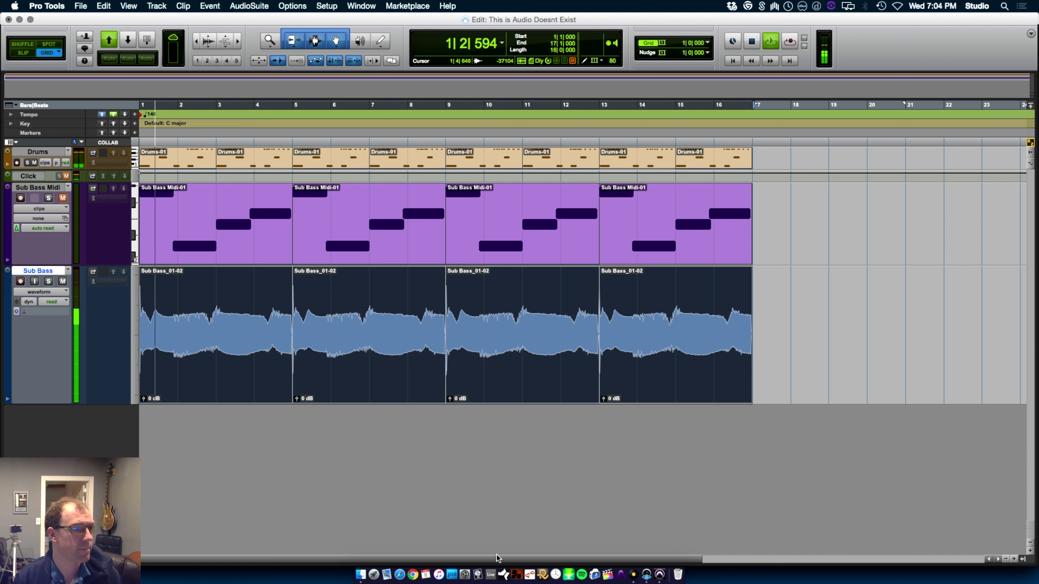
{"action": "left_click", "coordinate": [48, 281]}
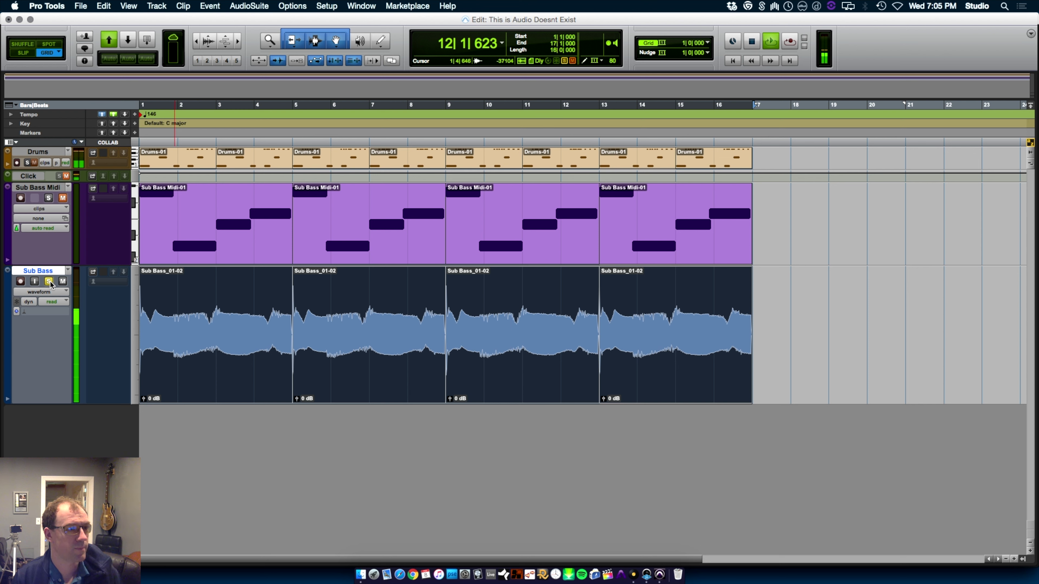
{"action": "key", "text": "space"}
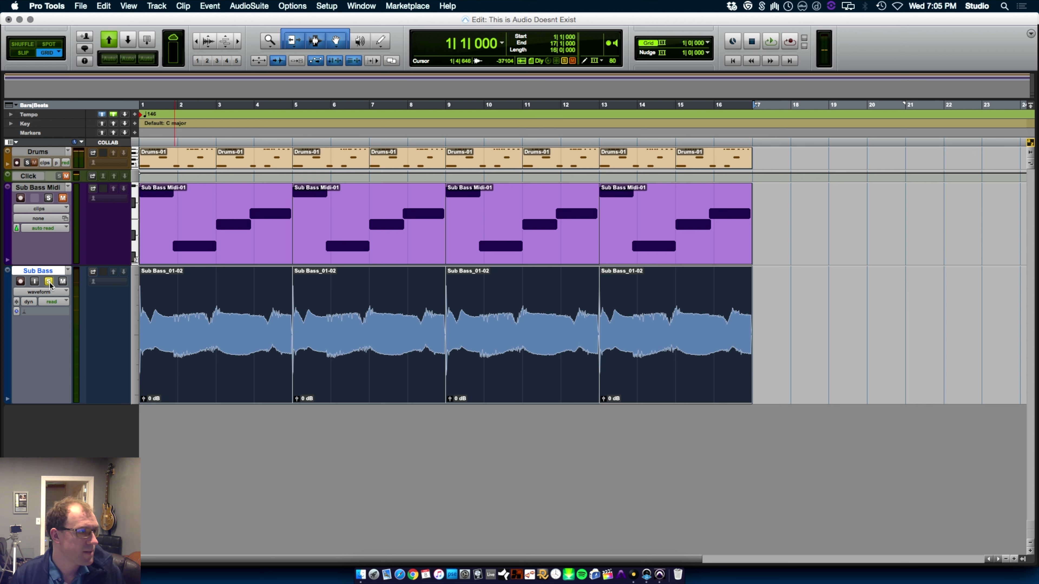